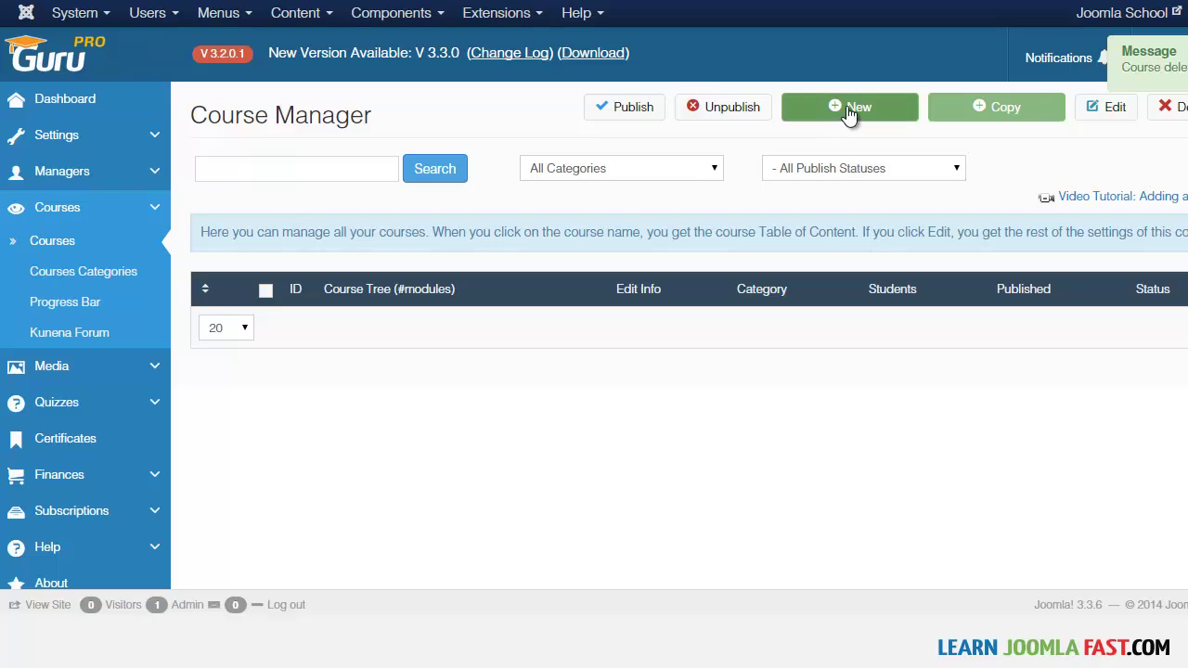
Start a new course named Joomla School and assign it to the Joomla School parent category.
scroll(1096, 281, down, 1)
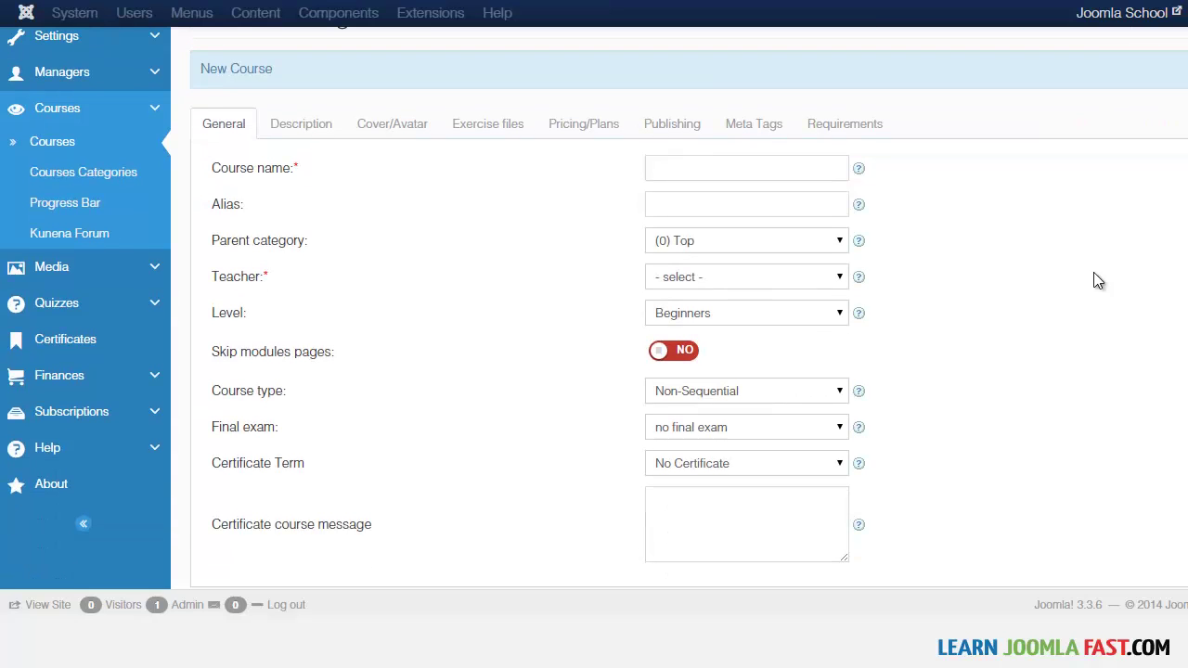
click(675, 167)
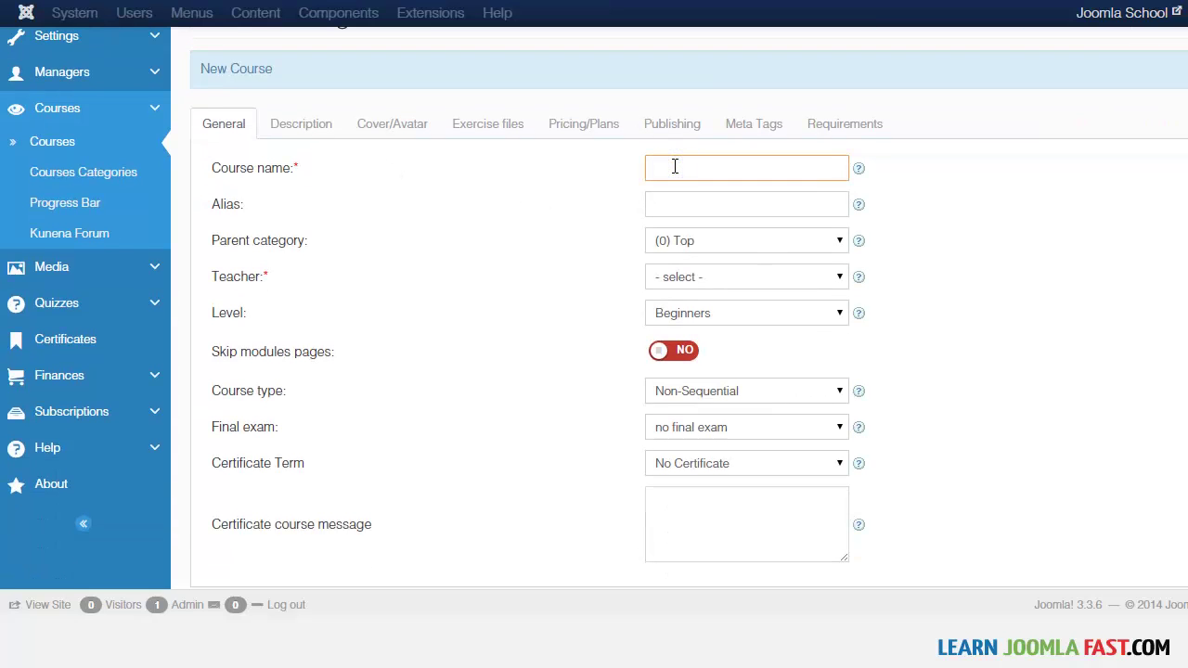
text(Joomla School)
click(747, 240)
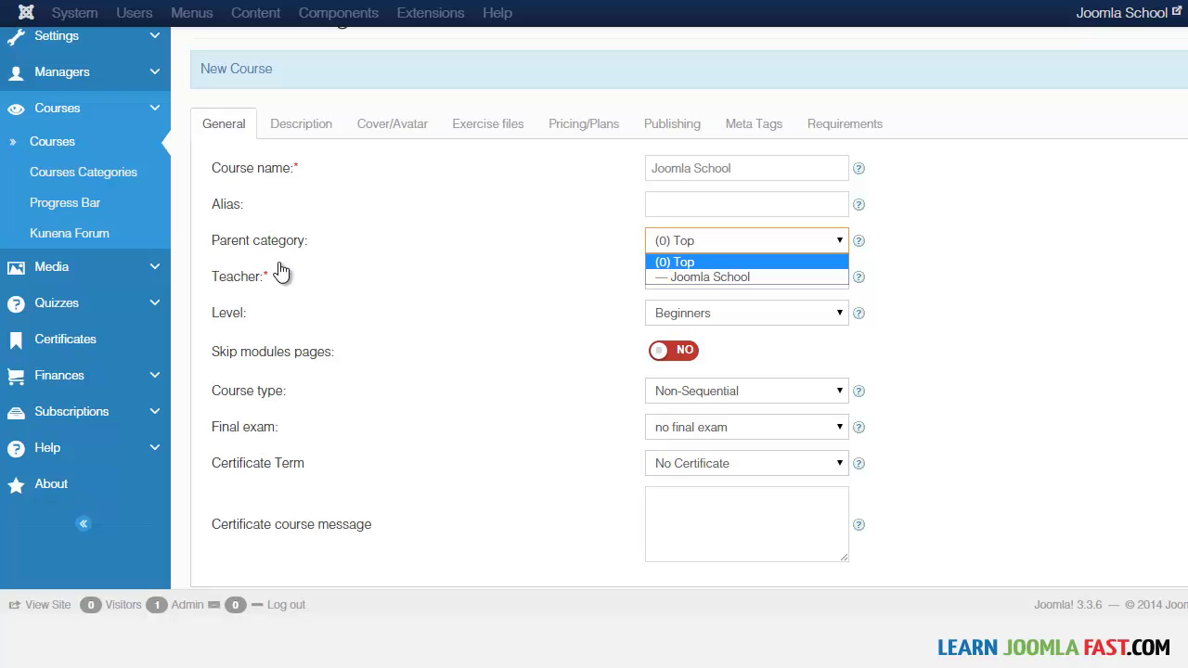
click(711, 279)
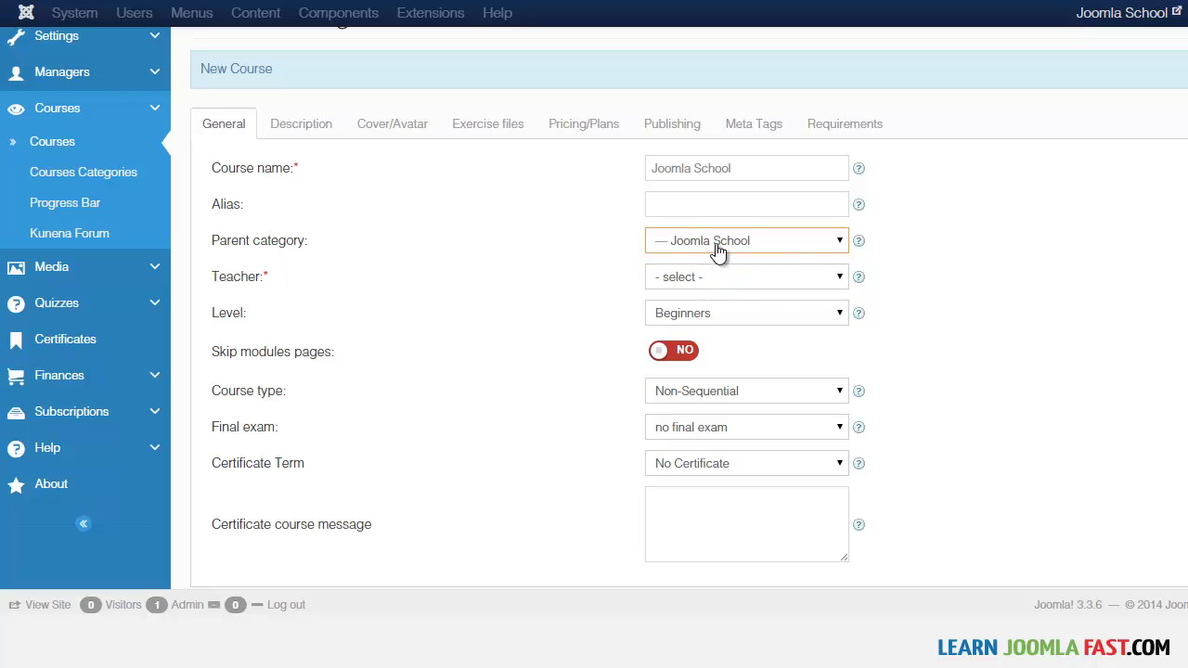
Assign Super User as the course teacher and keep the level at Beginners.
click(709, 278)
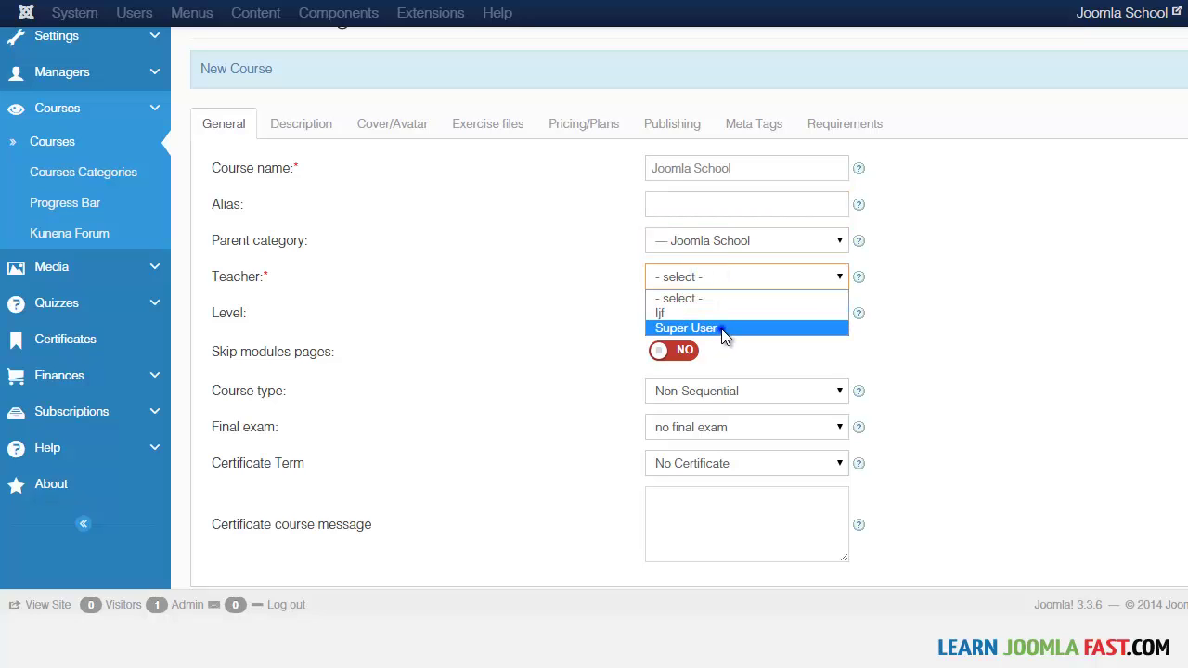
click(721, 329)
click(707, 320)
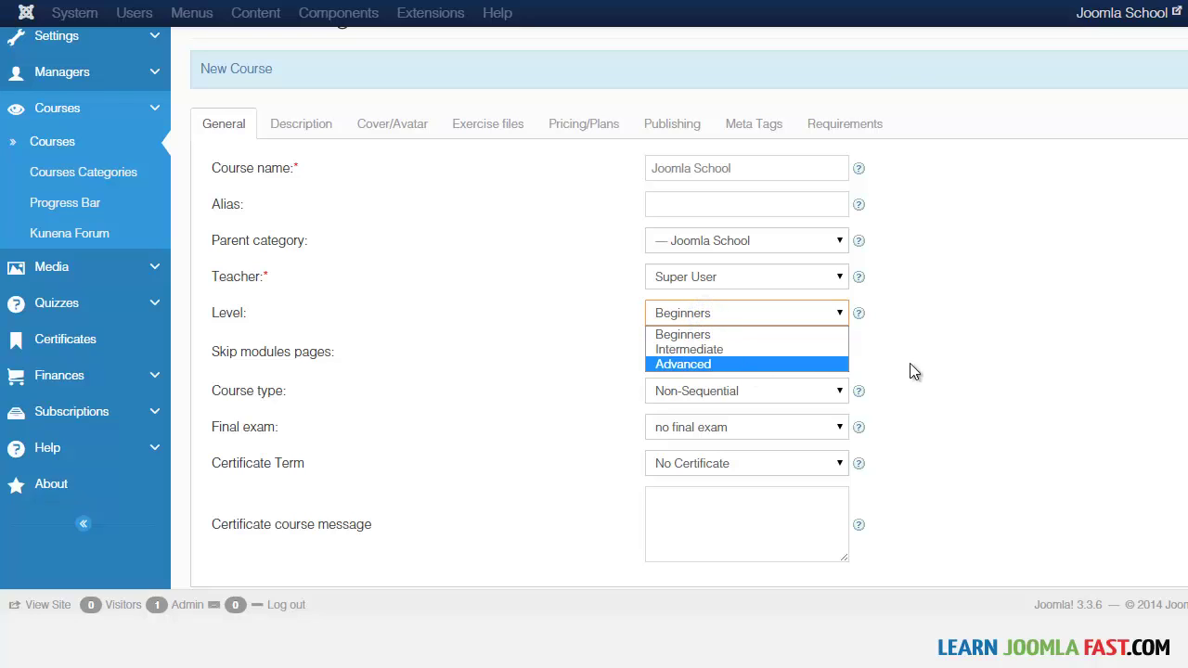
click(939, 367)
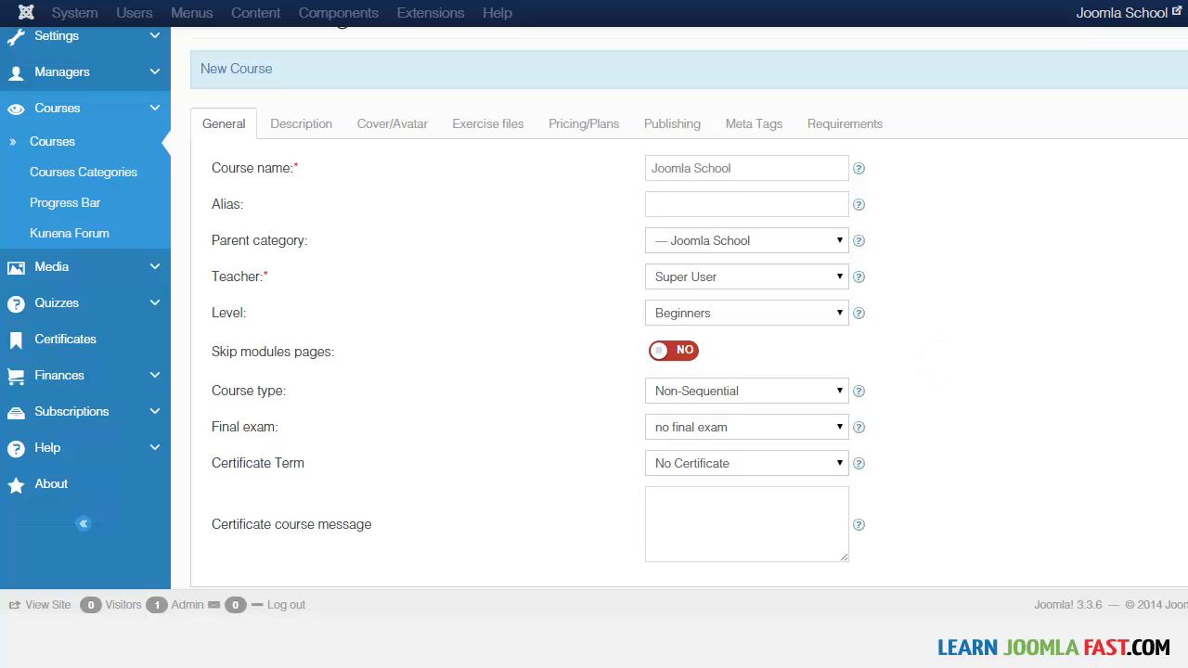
Try the Sequential course type and look through its lesson release choices.
scroll(785, 345, down, 1)
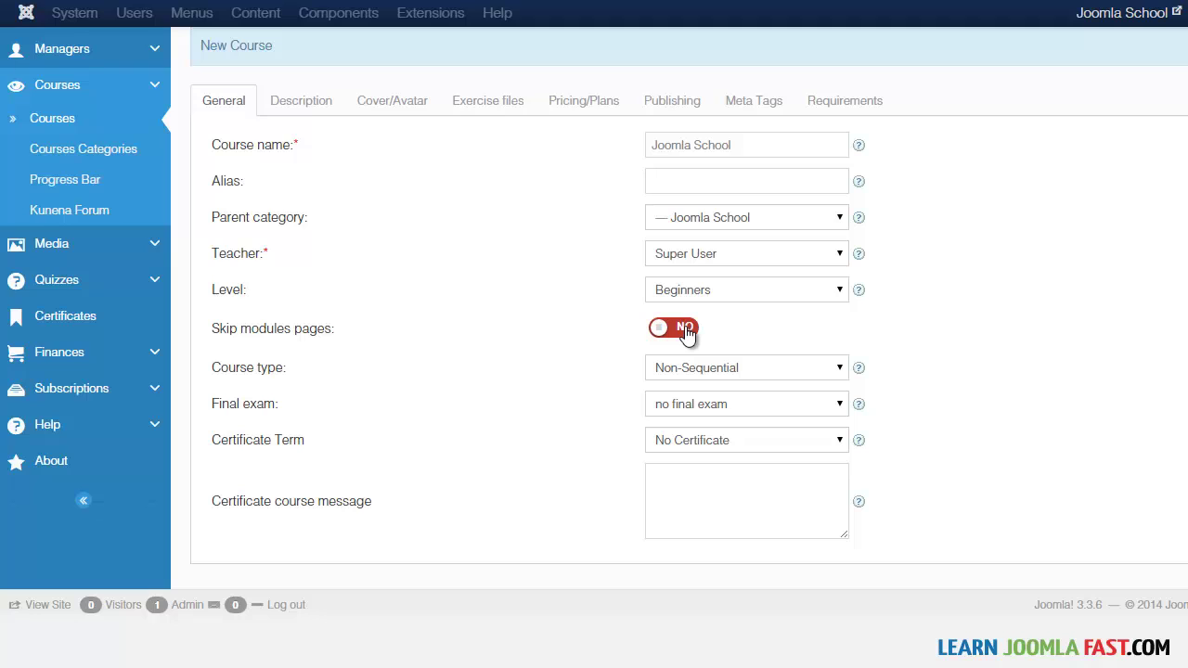
scroll(489, 386, down, 1)
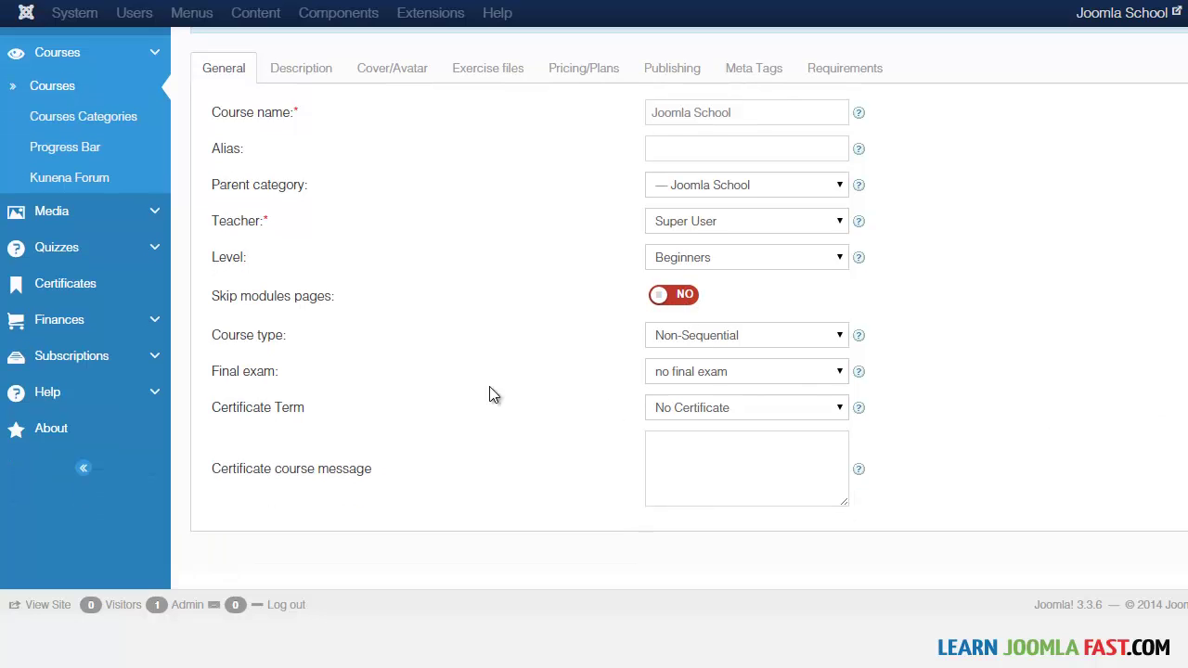
click(775, 335)
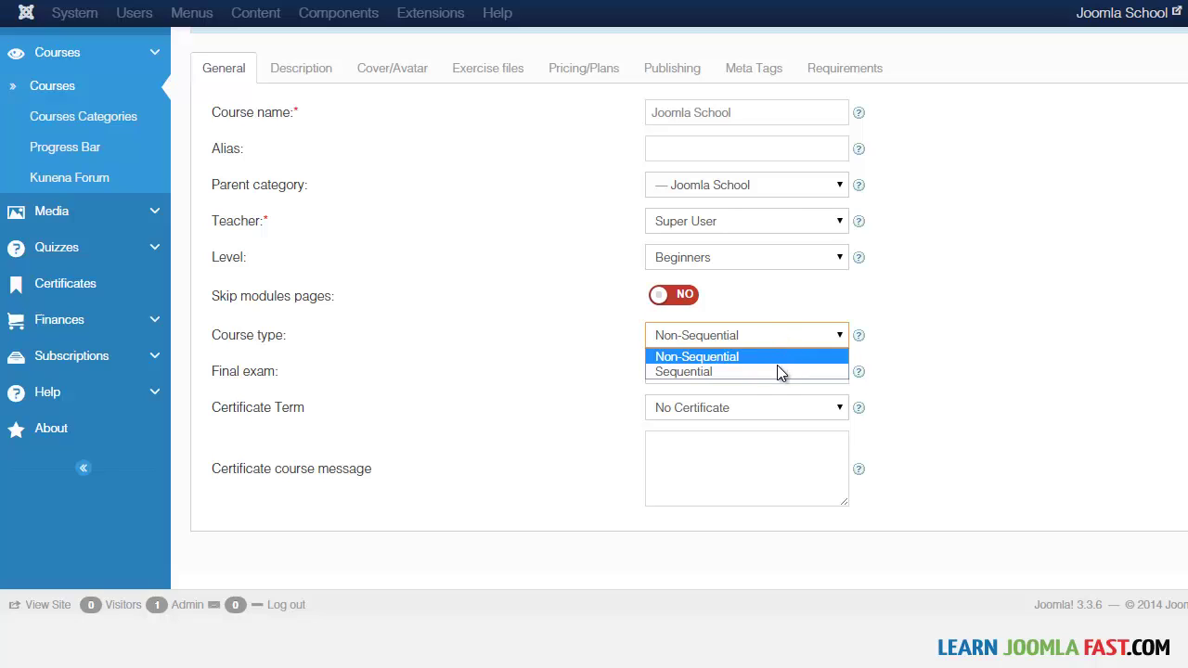
click(797, 370)
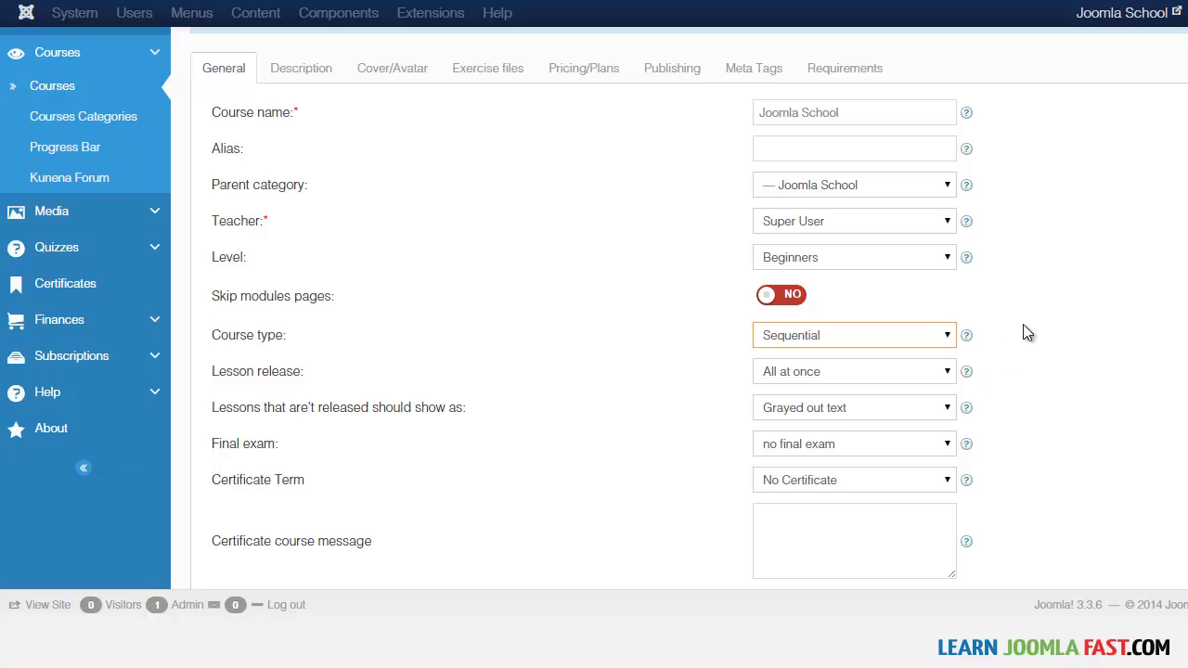
click(846, 376)
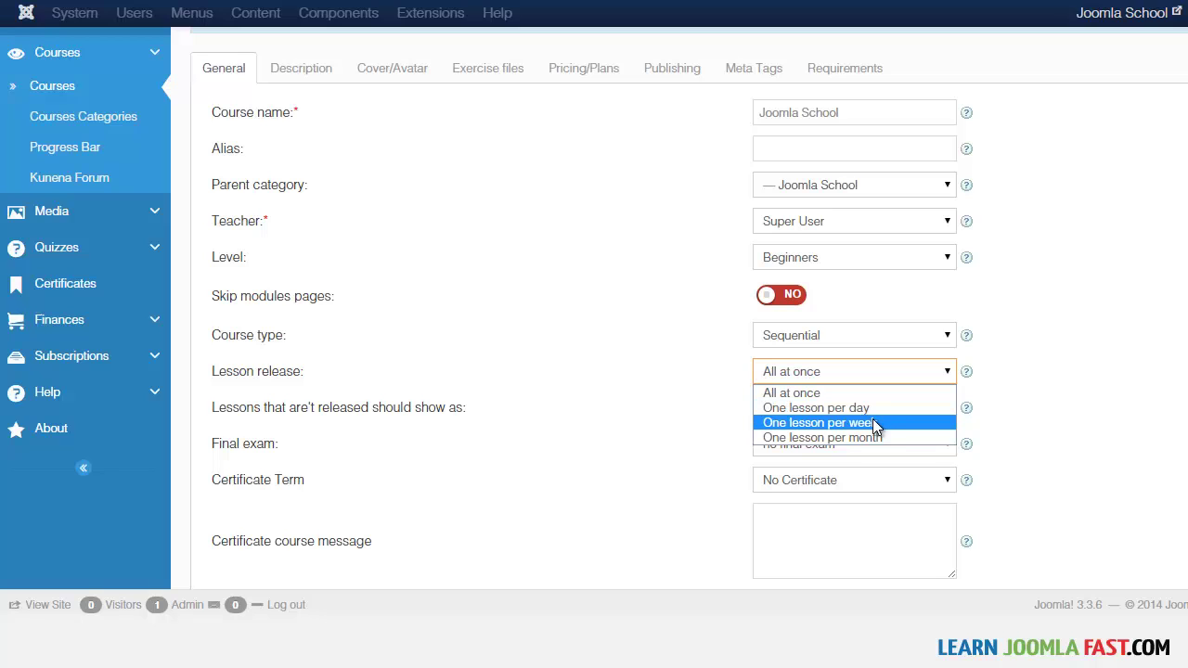
click(1084, 406)
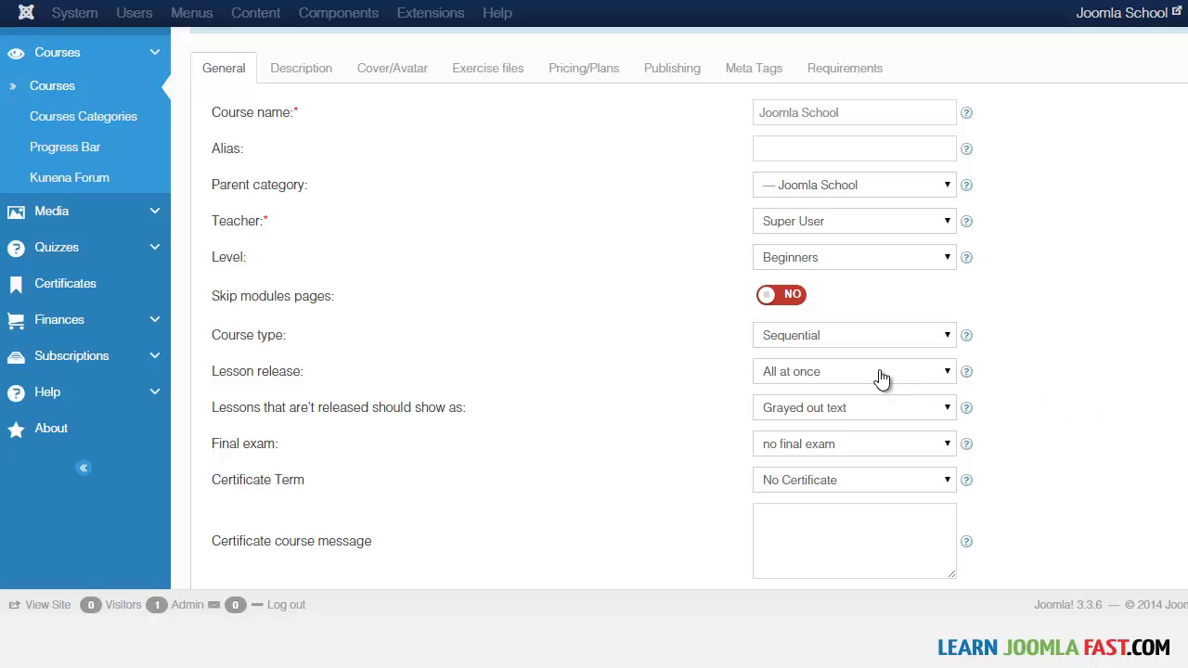
Check the unreleased-lesson display and final exam choices, and return the course type to Non-Sequential.
click(904, 411)
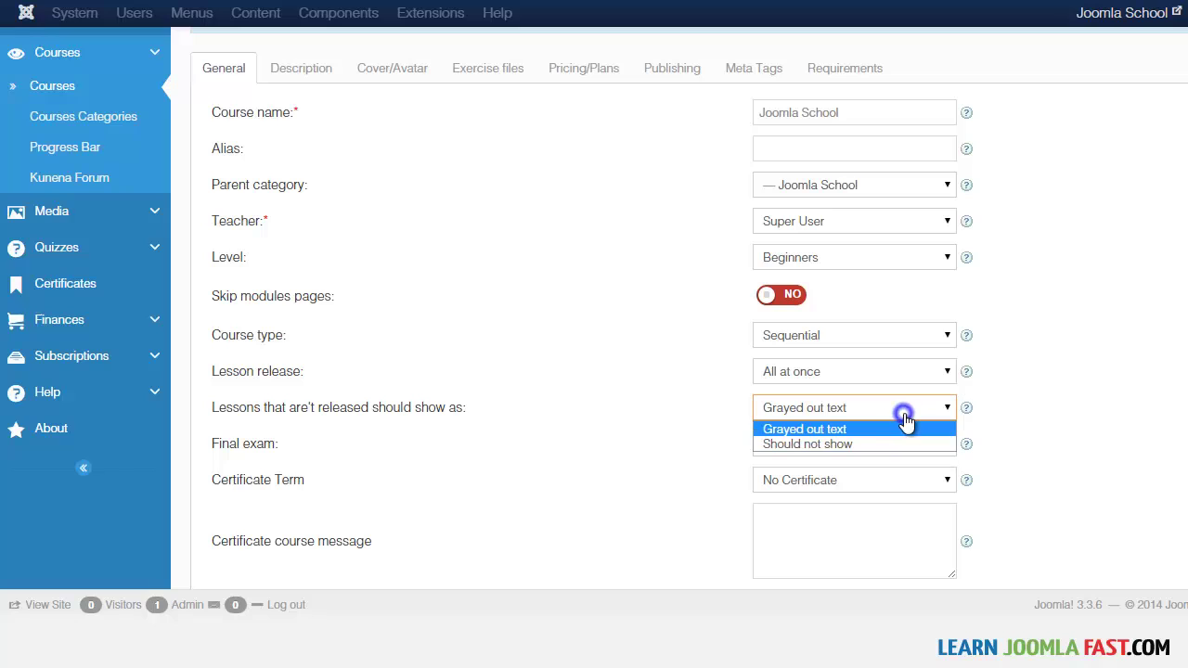
click(906, 410)
click(849, 446)
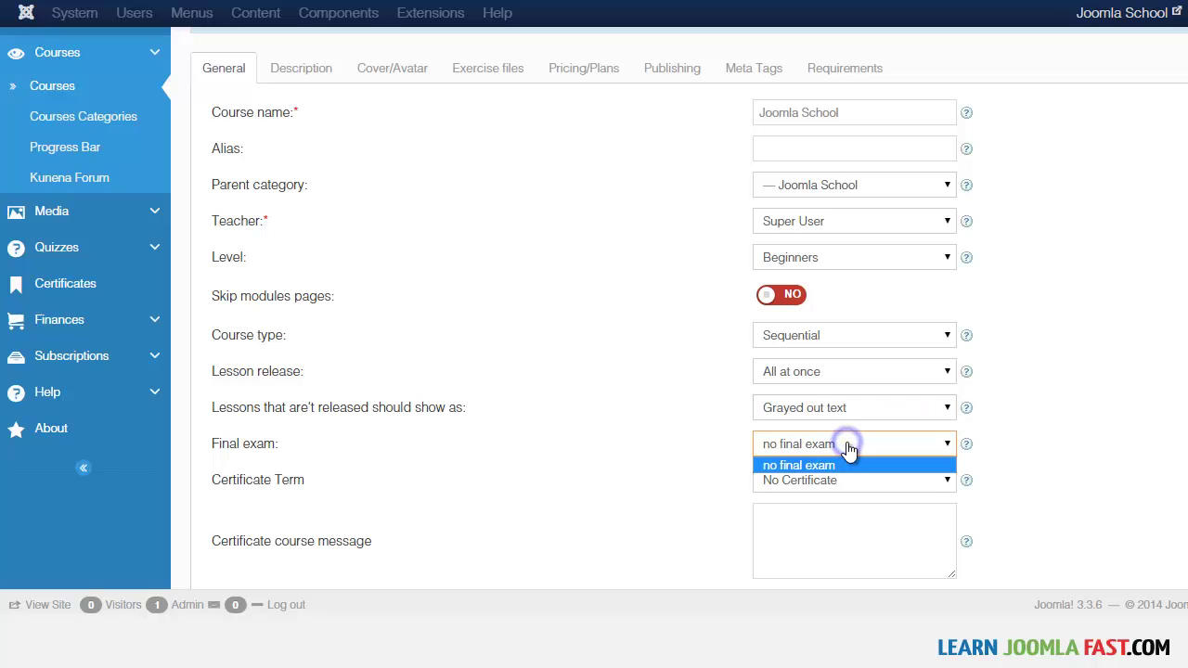
click(849, 446)
click(840, 343)
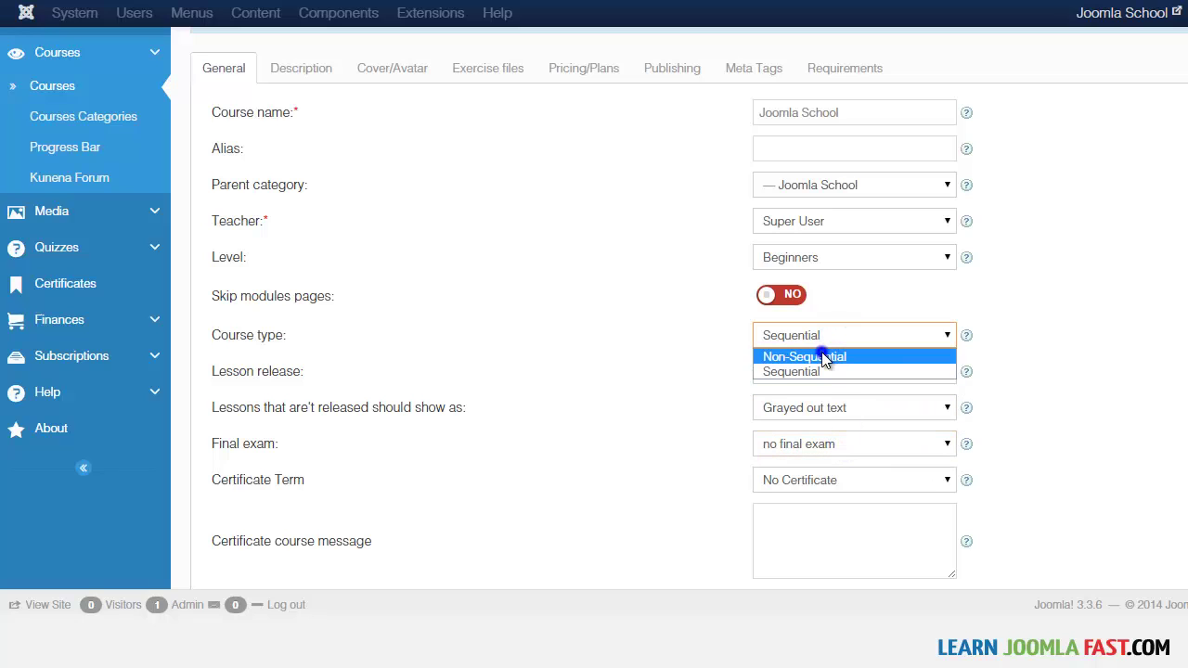
click(822, 351)
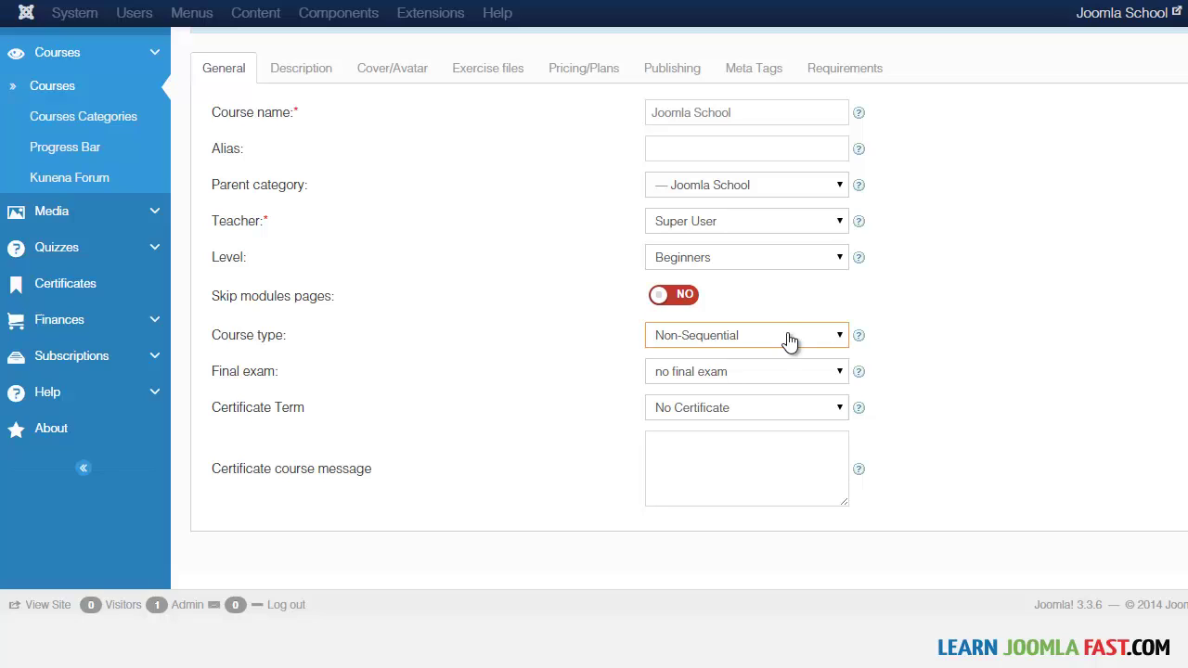
Switch the course type to Sequential to recheck the lesson release choices, and restore Non-Sequential.
click(789, 340)
click(753, 372)
click(766, 371)
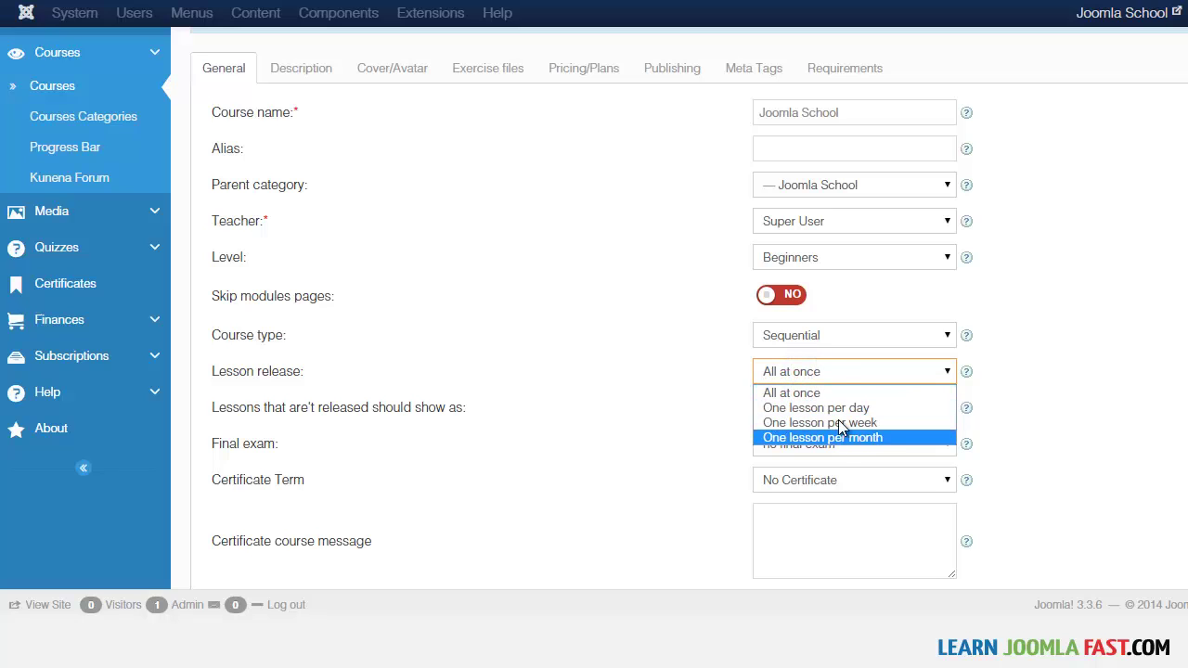
click(839, 381)
click(822, 335)
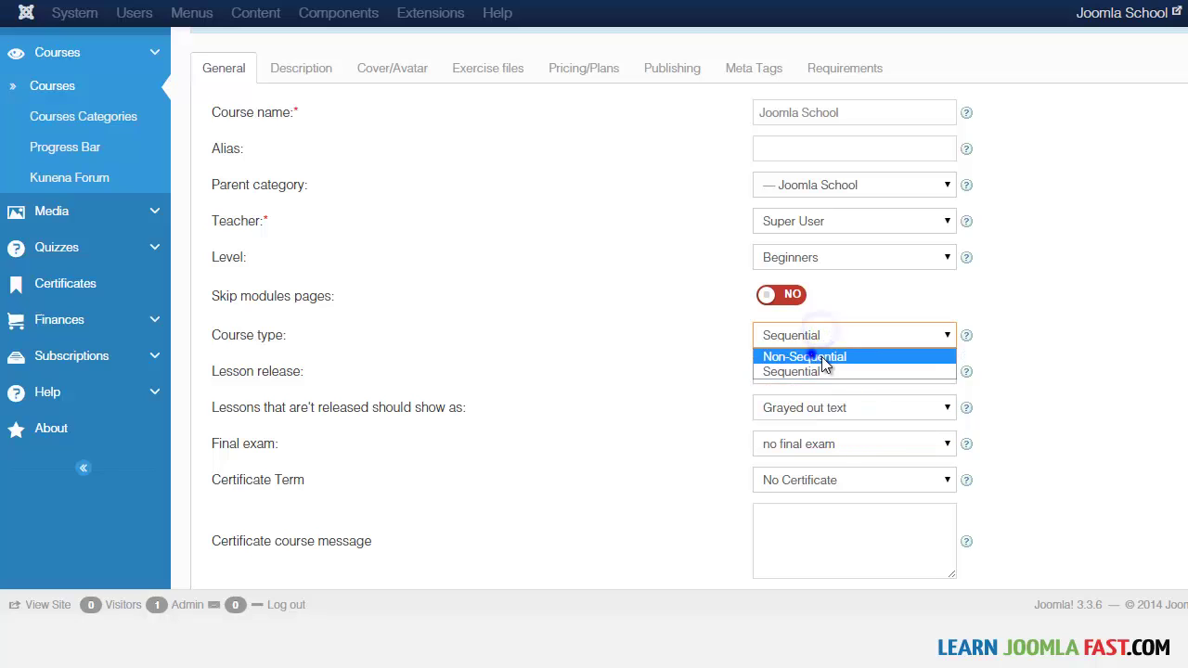
click(821, 356)
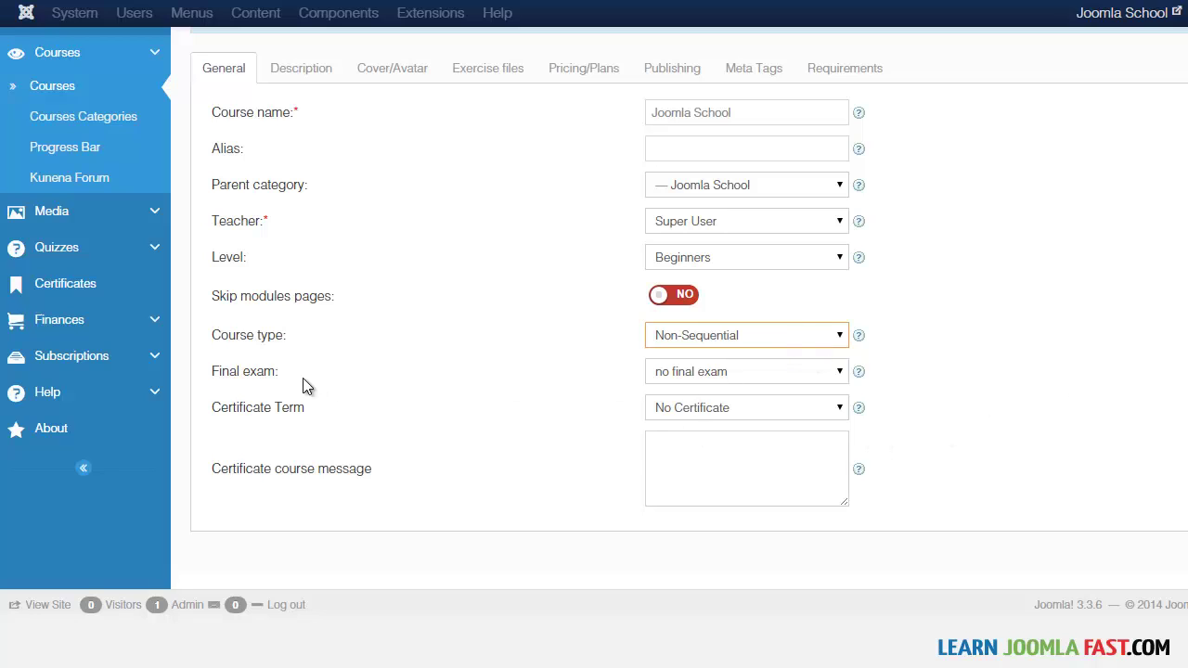
Keep the no final exam option and set the certificate term to Complete all the lessons.
click(790, 376)
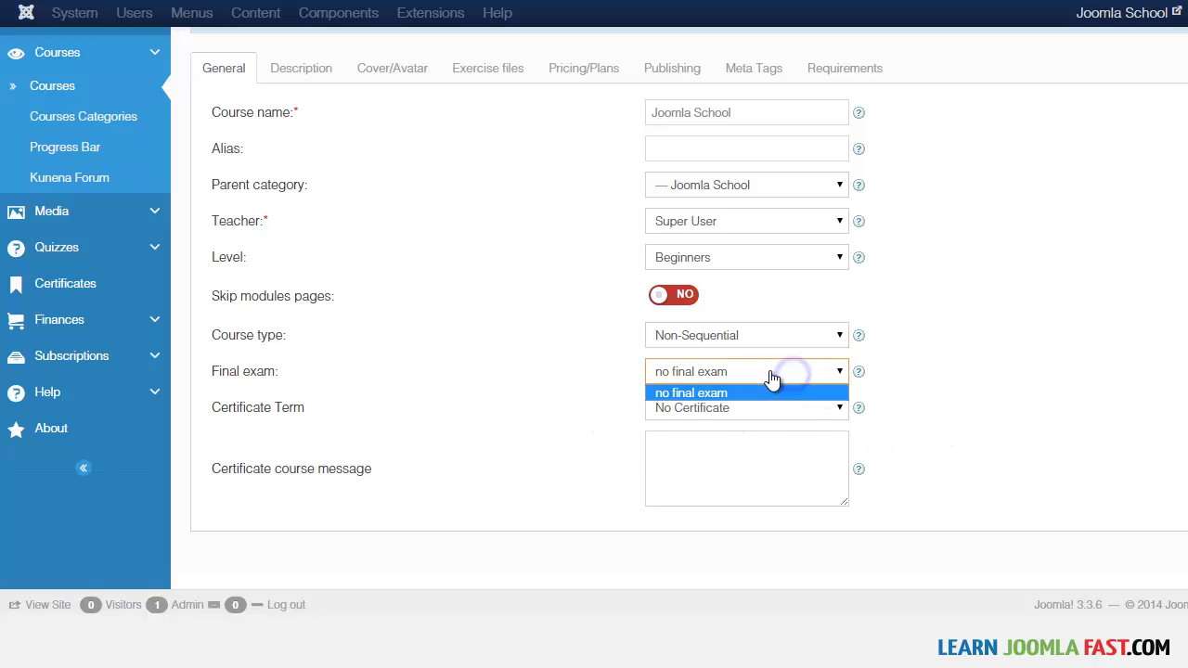
click(723, 376)
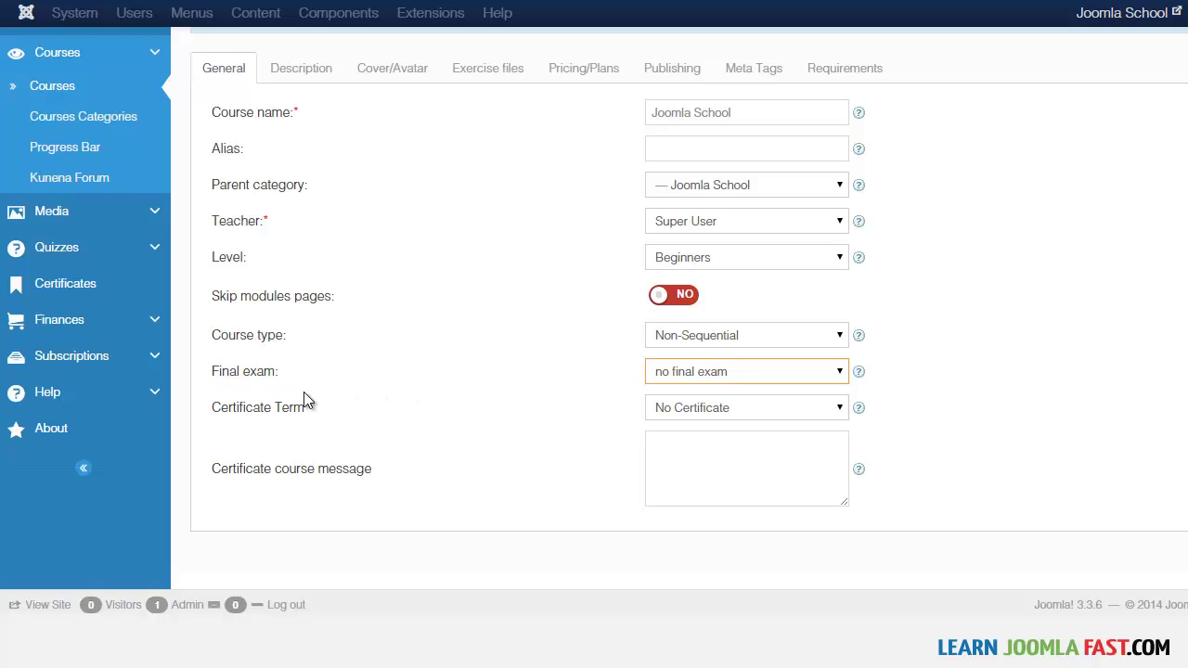
click(698, 413)
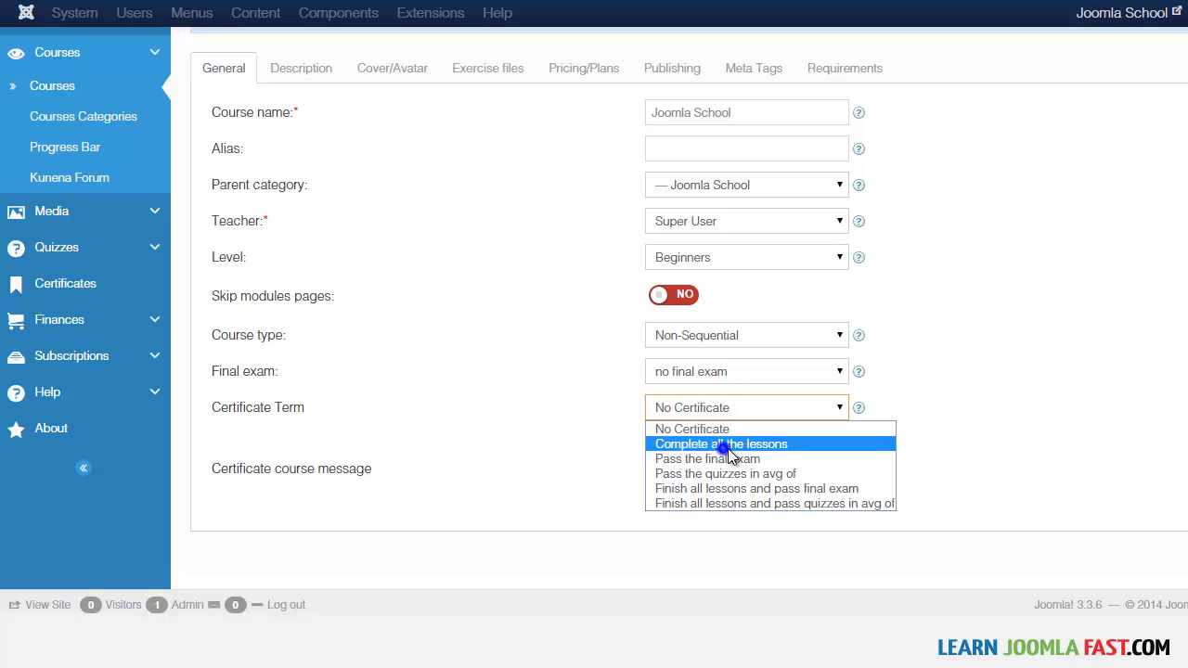
click(720, 444)
Try Pass the final exam as the certificate term and reset the term to No Certificate.
click(737, 417)
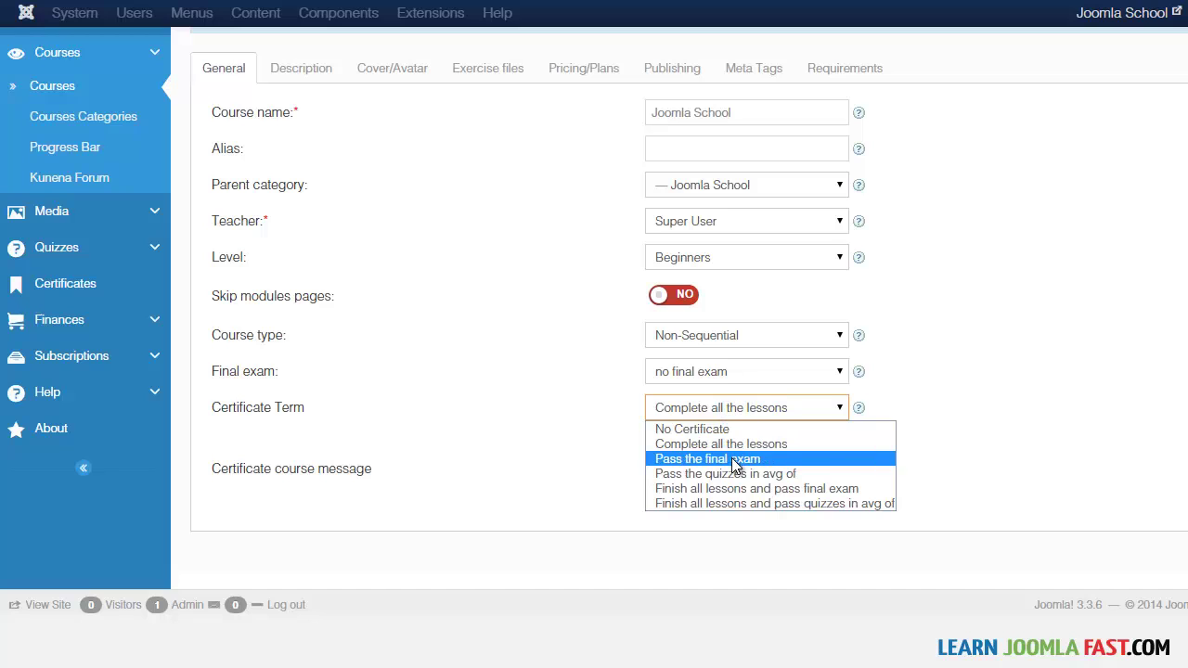
click(731, 458)
click(745, 406)
click(732, 433)
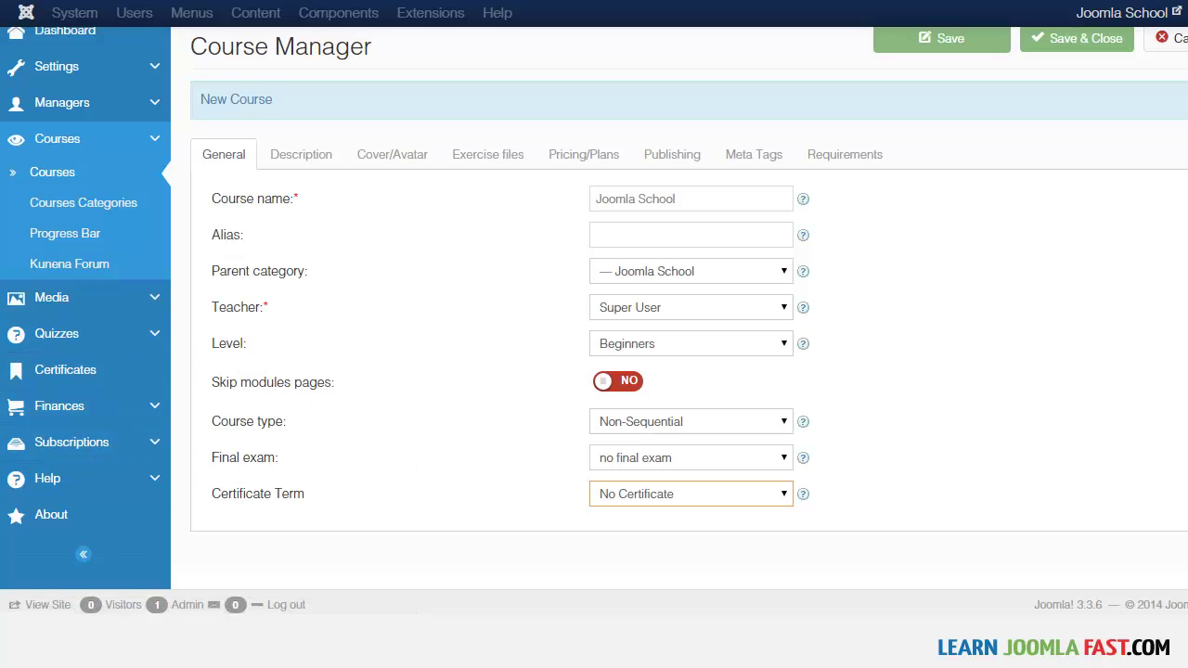
Set the certificate term to Finish all lessons and pass quizzes in avg of, and inspect its required percentage field.
click(640, 494)
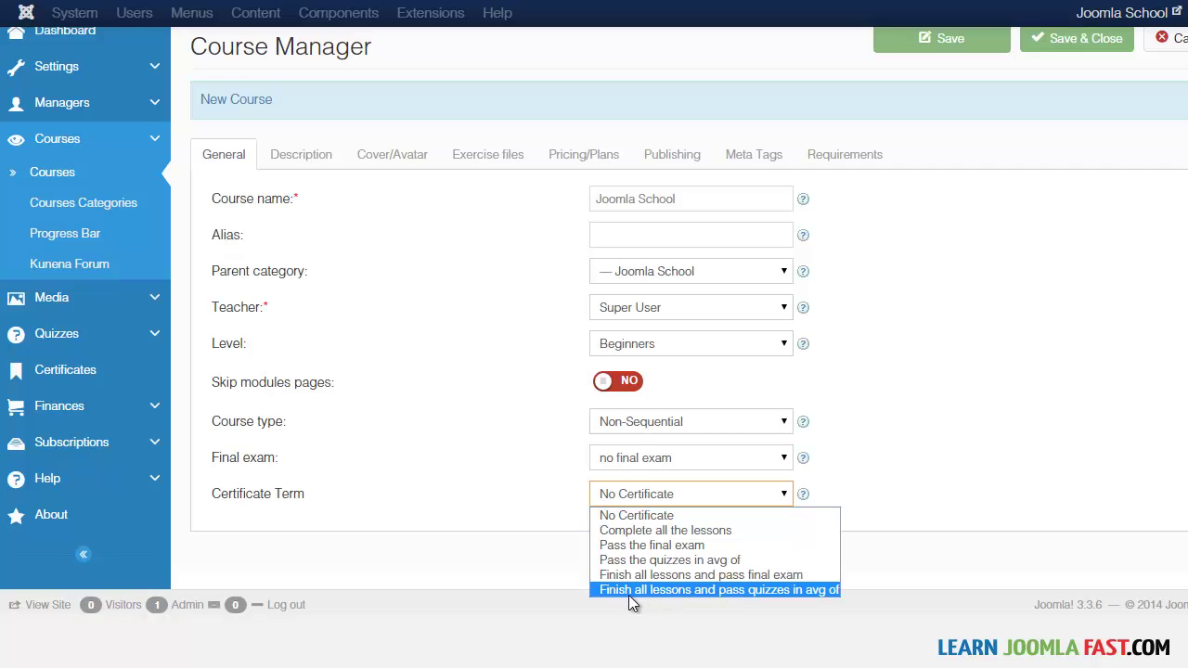
click(794, 589)
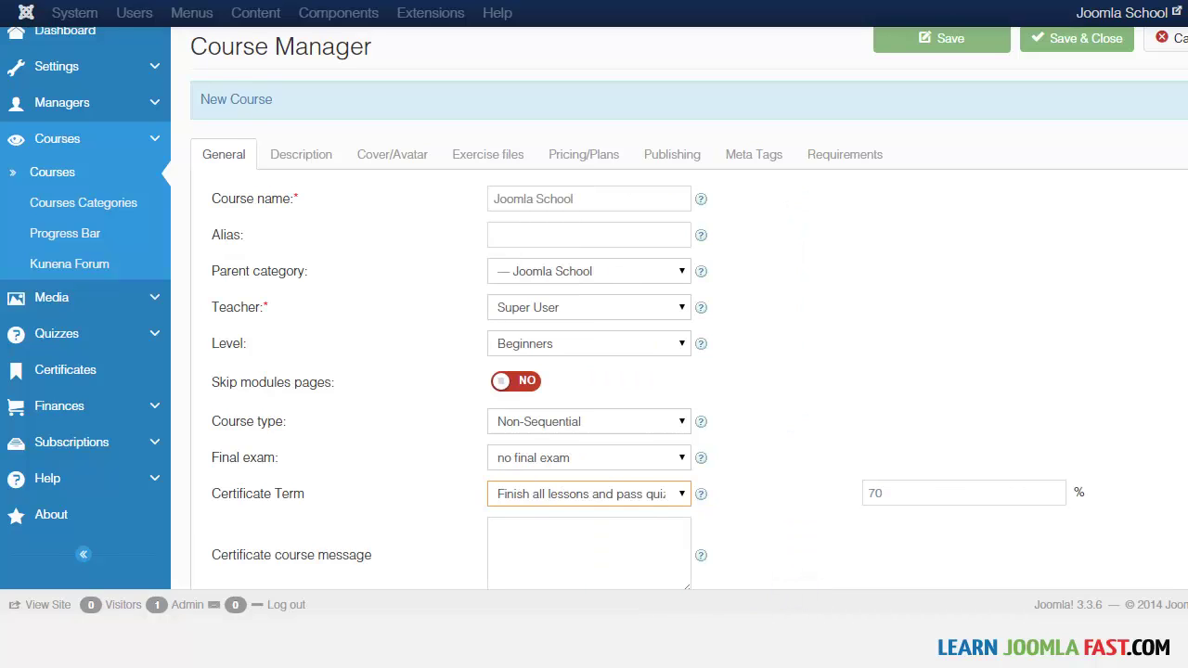
scroll(594, 372, down, 1)
click(621, 414)
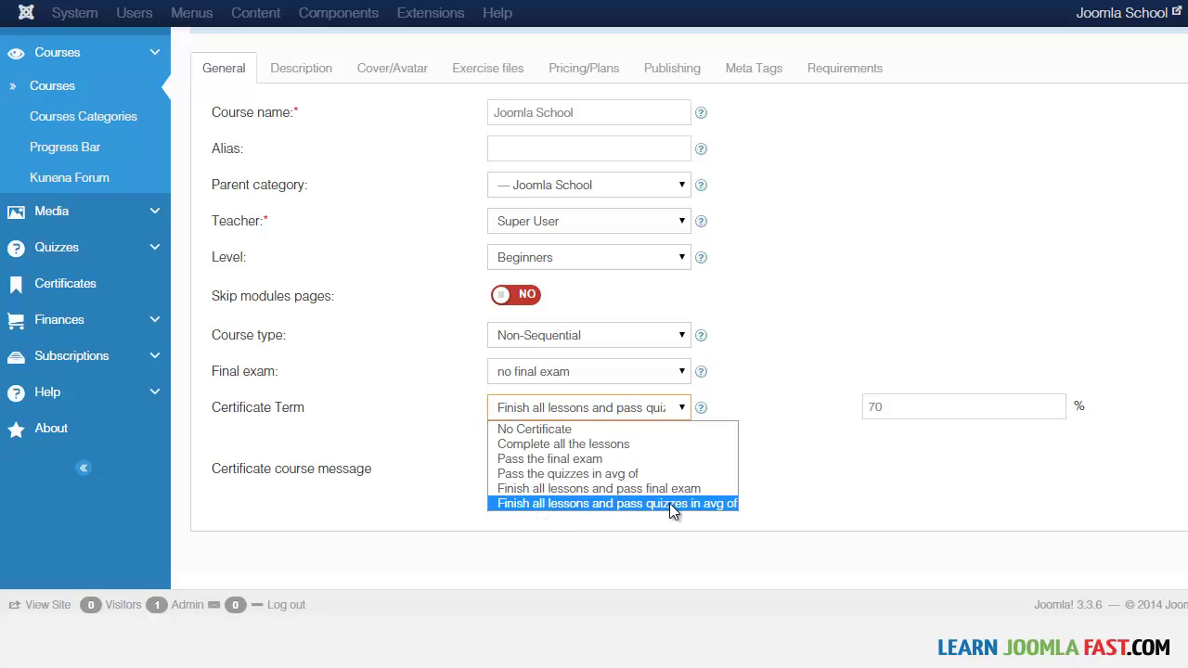
click(893, 464)
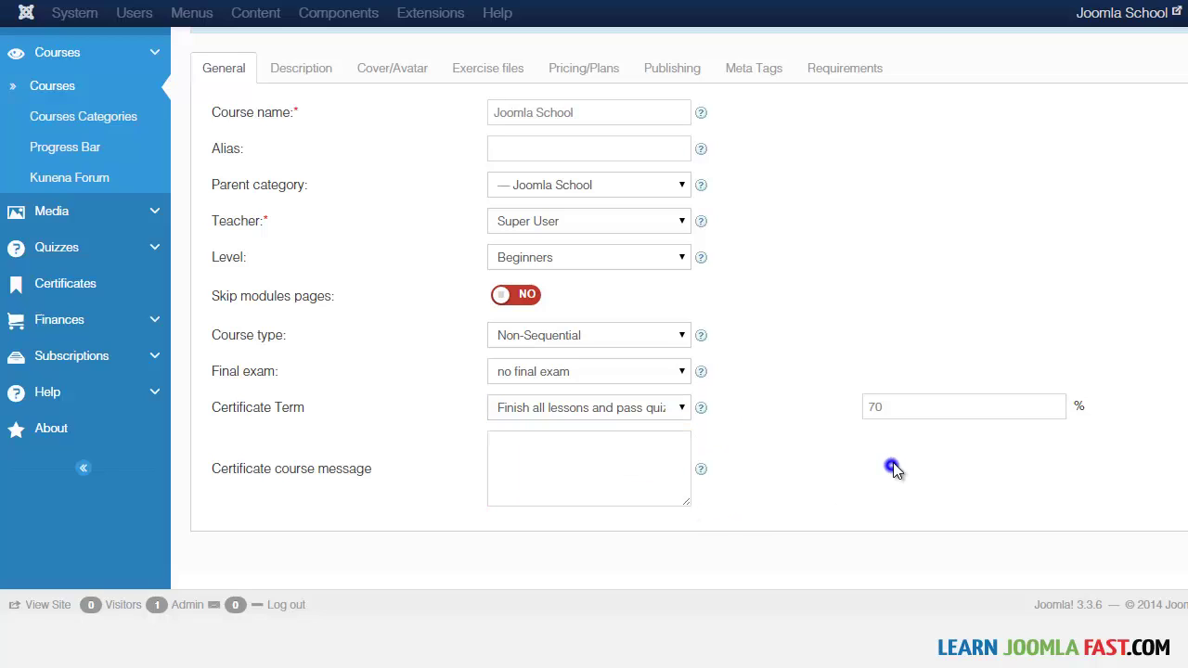
drag(897, 407, 848, 411)
double_click(885, 411)
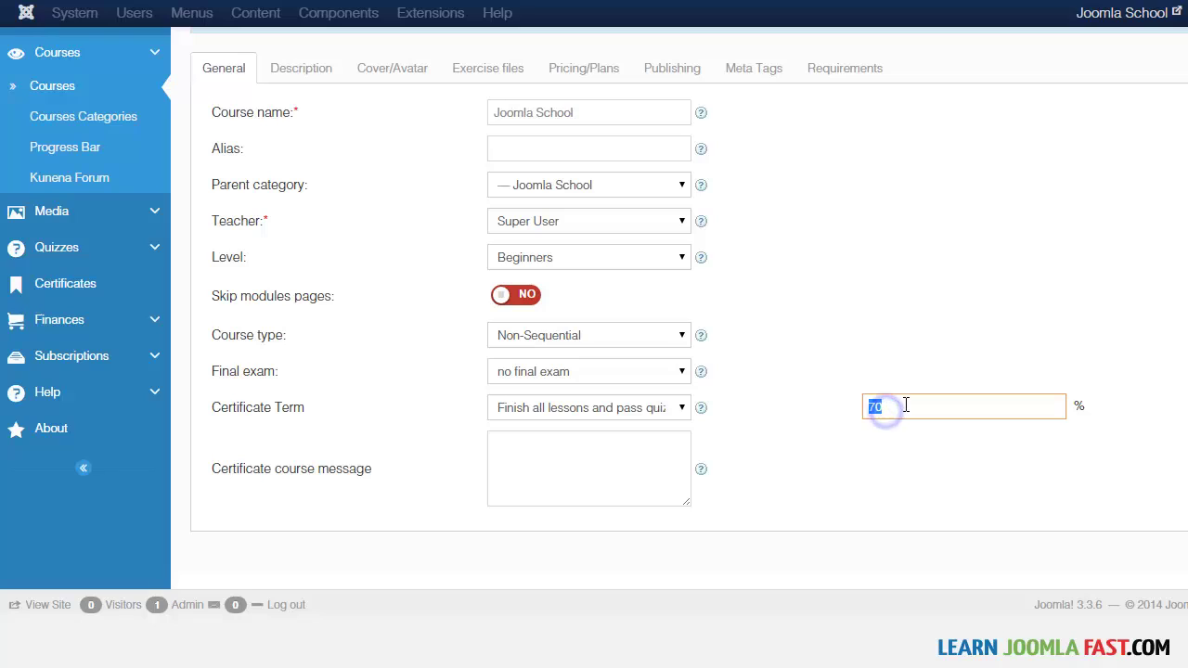
click(905, 405)
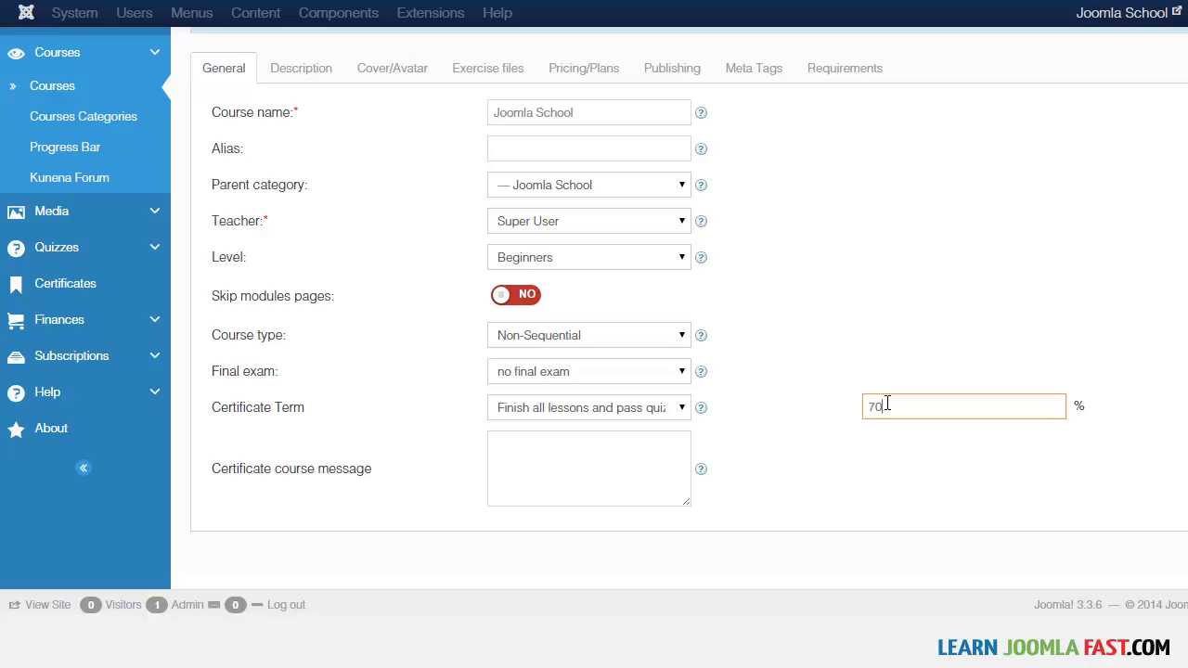
Set the certificate term to Pass the quizzes in avg of, keeping the required average at 70%.
click(615, 417)
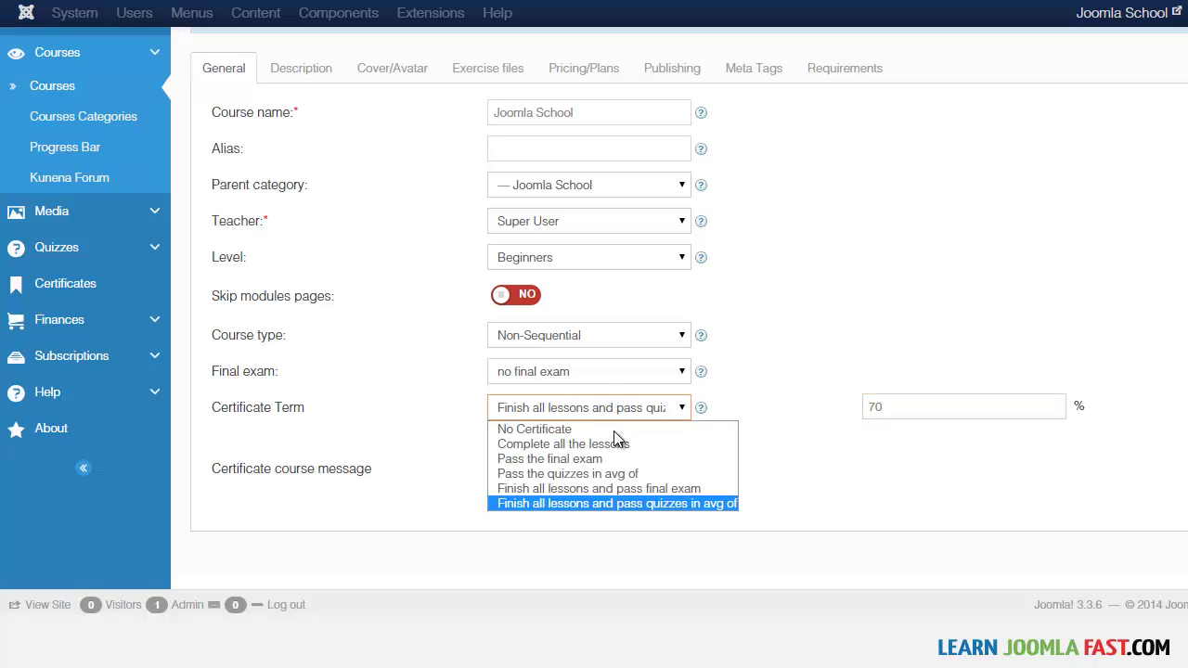
click(539, 475)
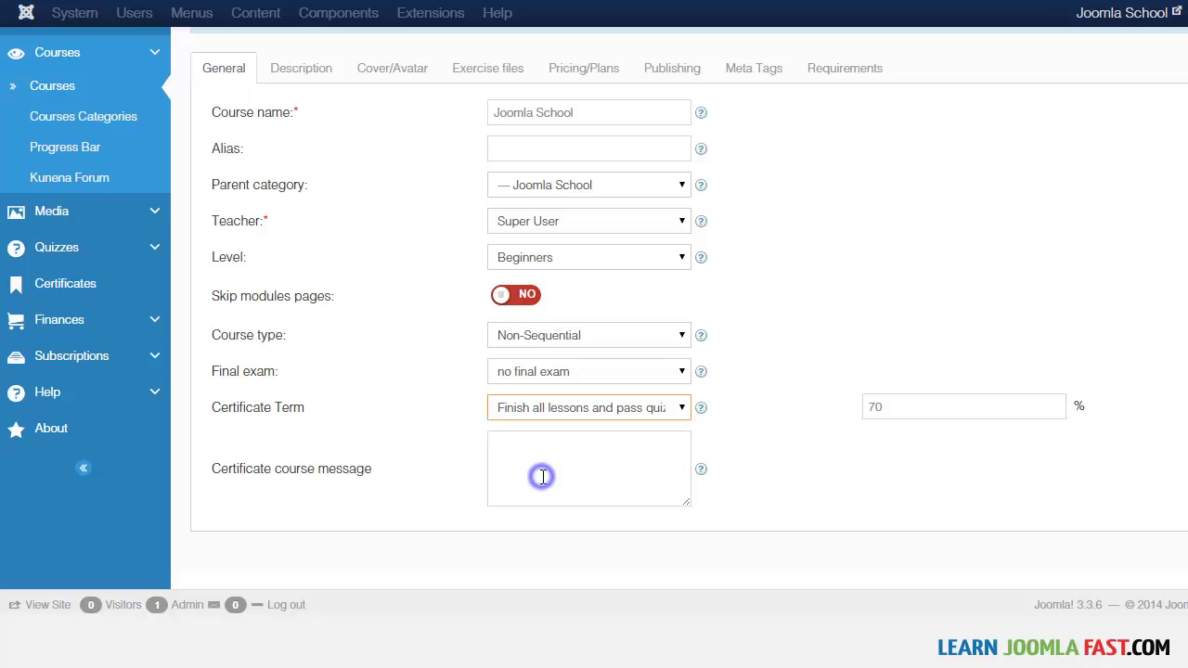
click(900, 407)
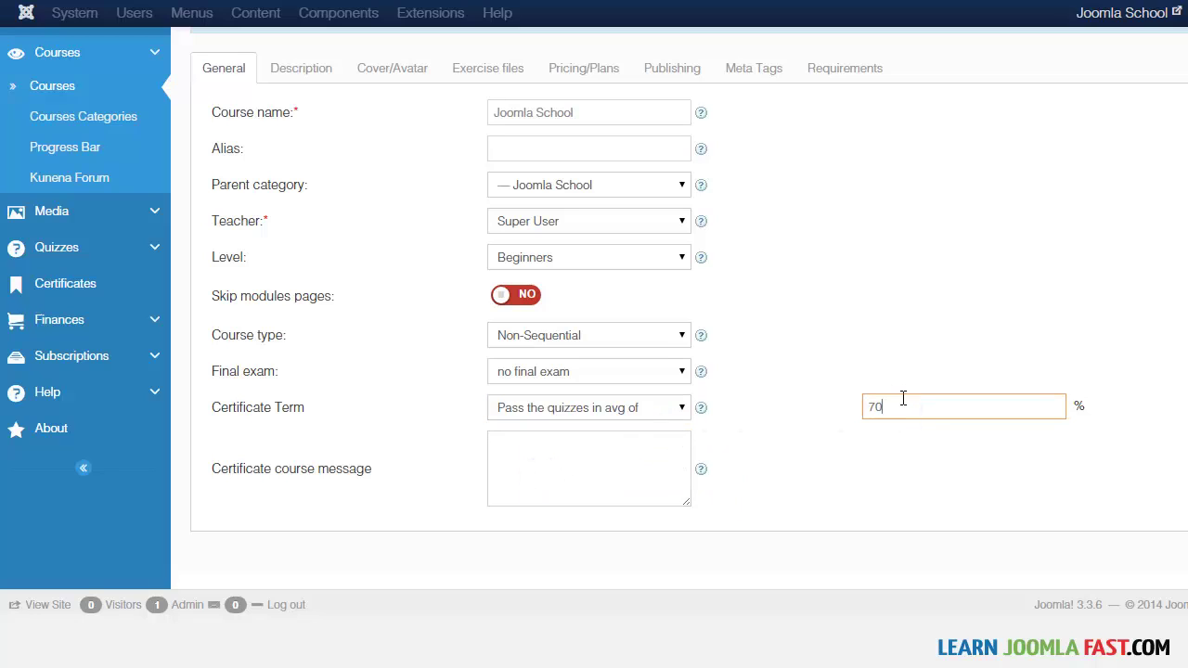
Review the certificate term options, keeping Pass the quizzes in avg of, and leave the certificate course message empty.
click(615, 410)
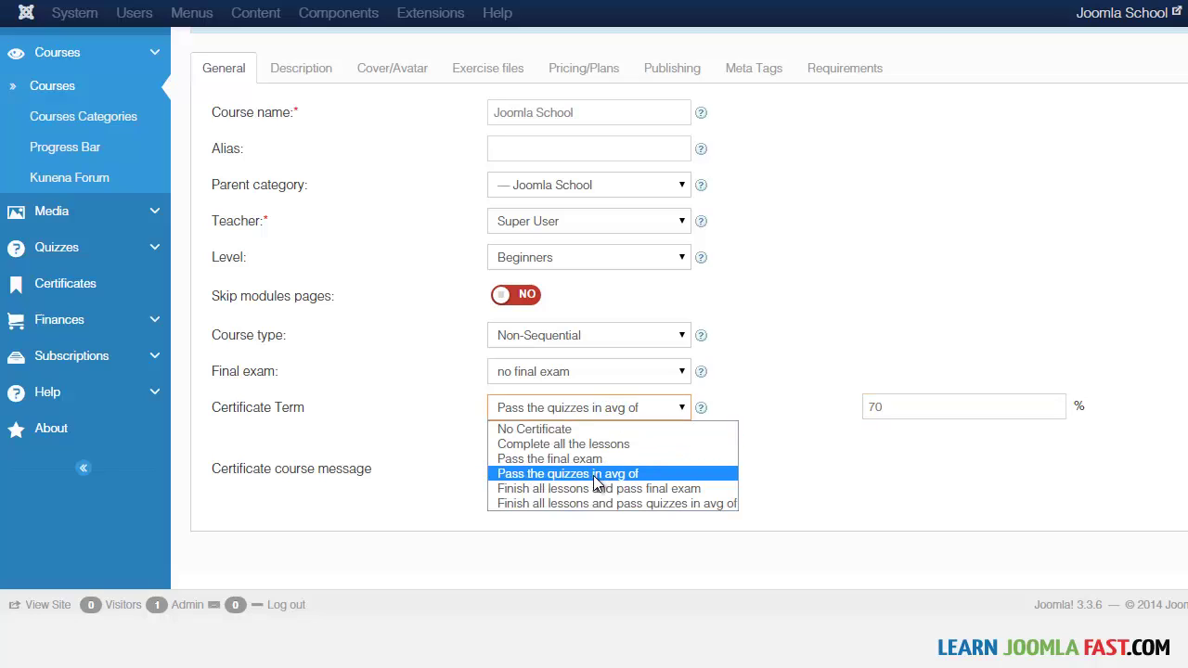
click(910, 283)
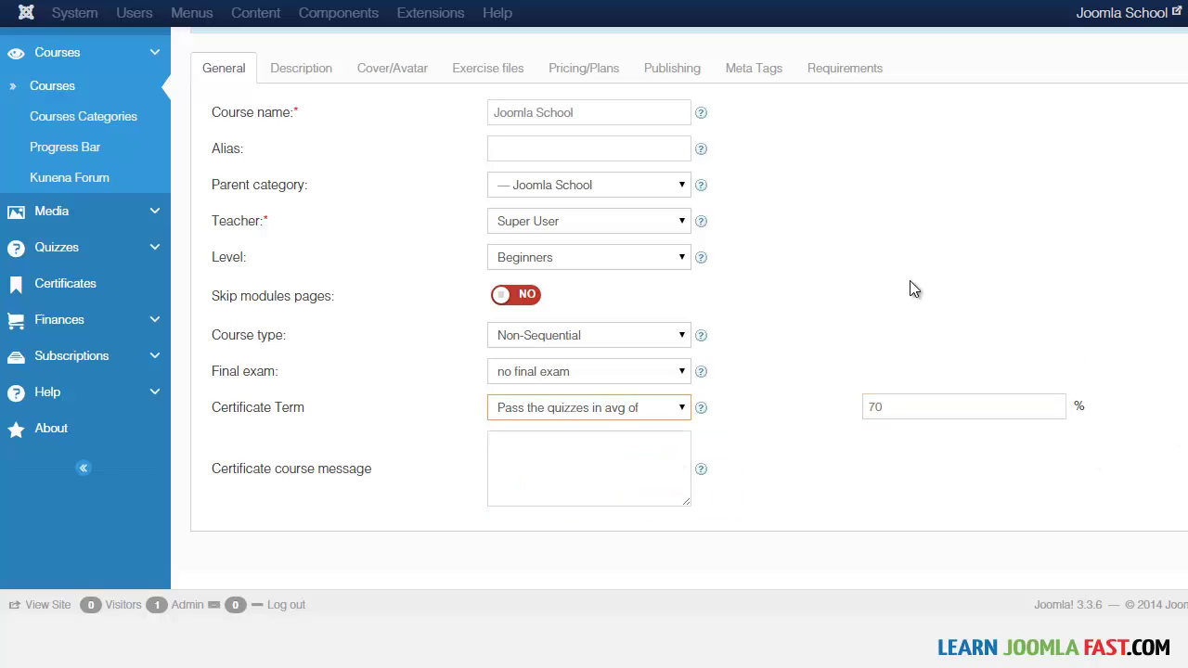
click(600, 452)
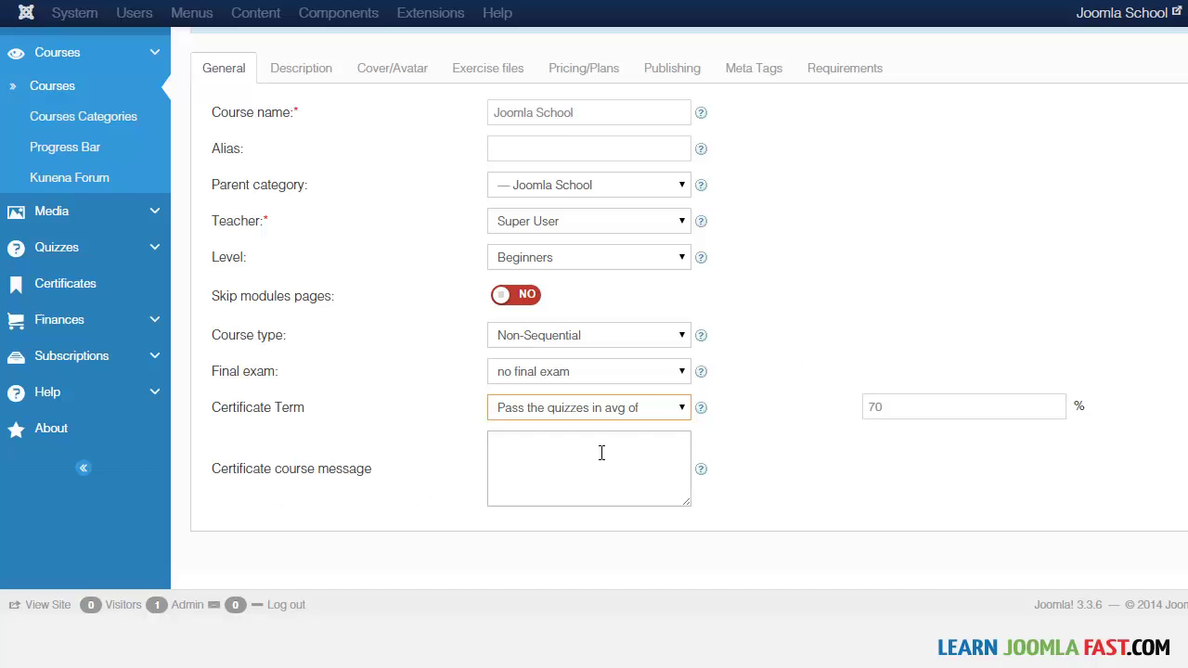
Fill the course description with three repetitions of "This course about Joomla School. Learn how to create websites with Joomla.".
scroll(866, 317, up, 3)
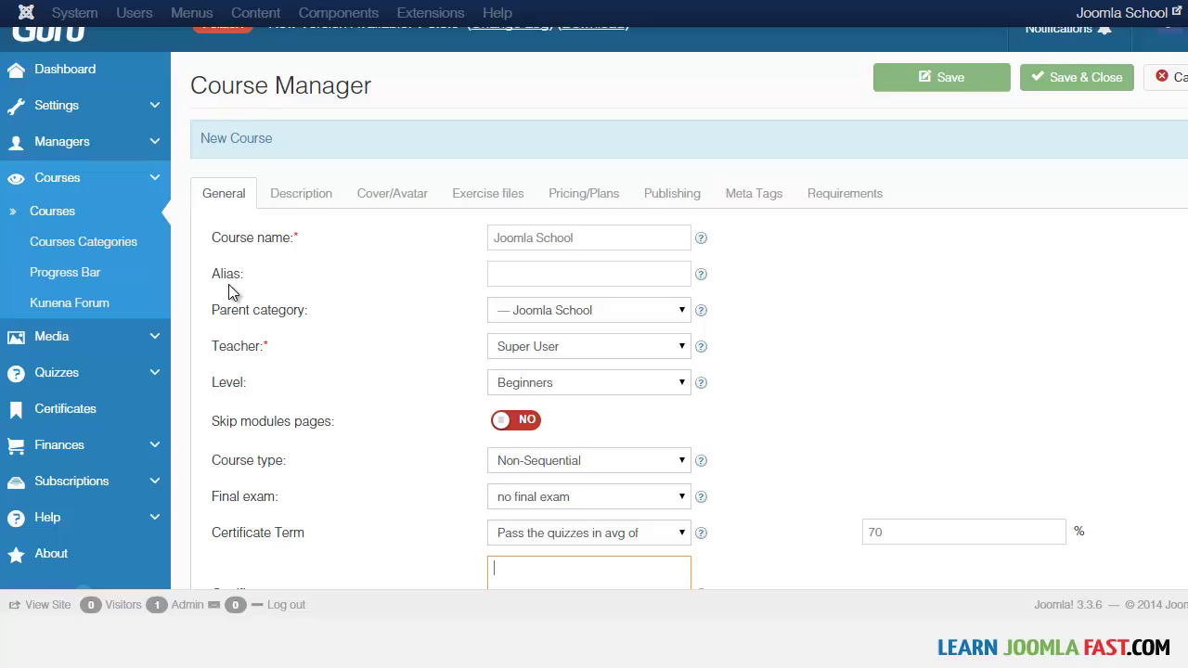
click(299, 188)
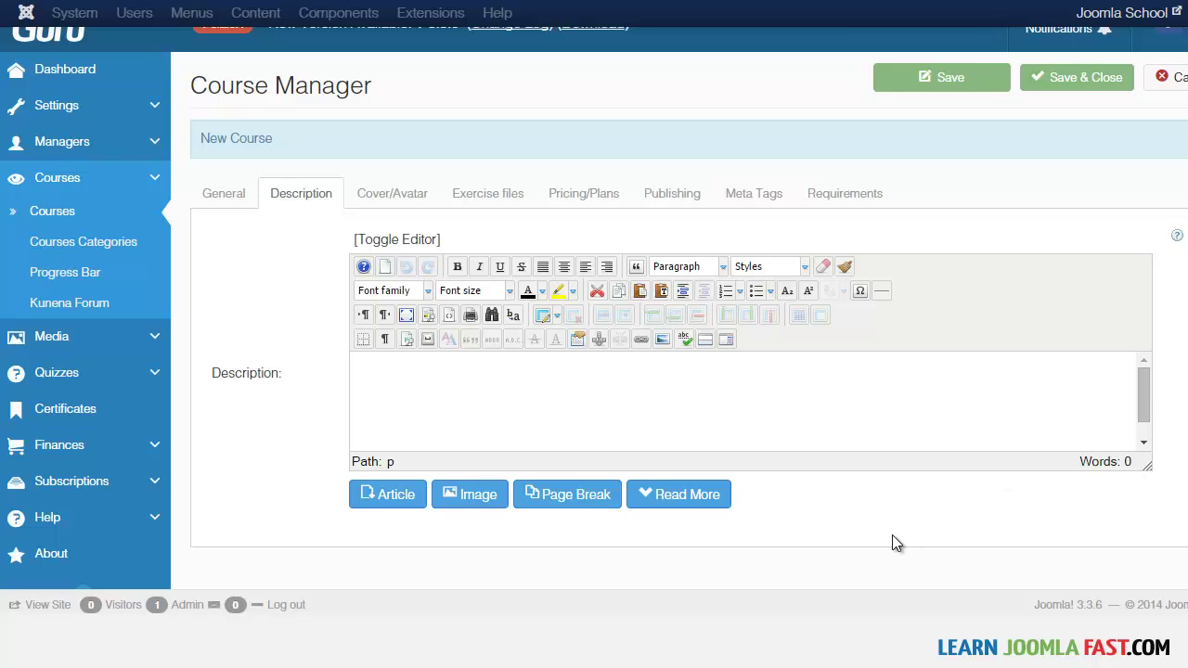
text(This course about Joomla School. Learn how to create websites with Joomla. This course about Joomla School. Learn how to create websites with Joomla. This course about Joomla School. Learn how to create websites with Joomla.)
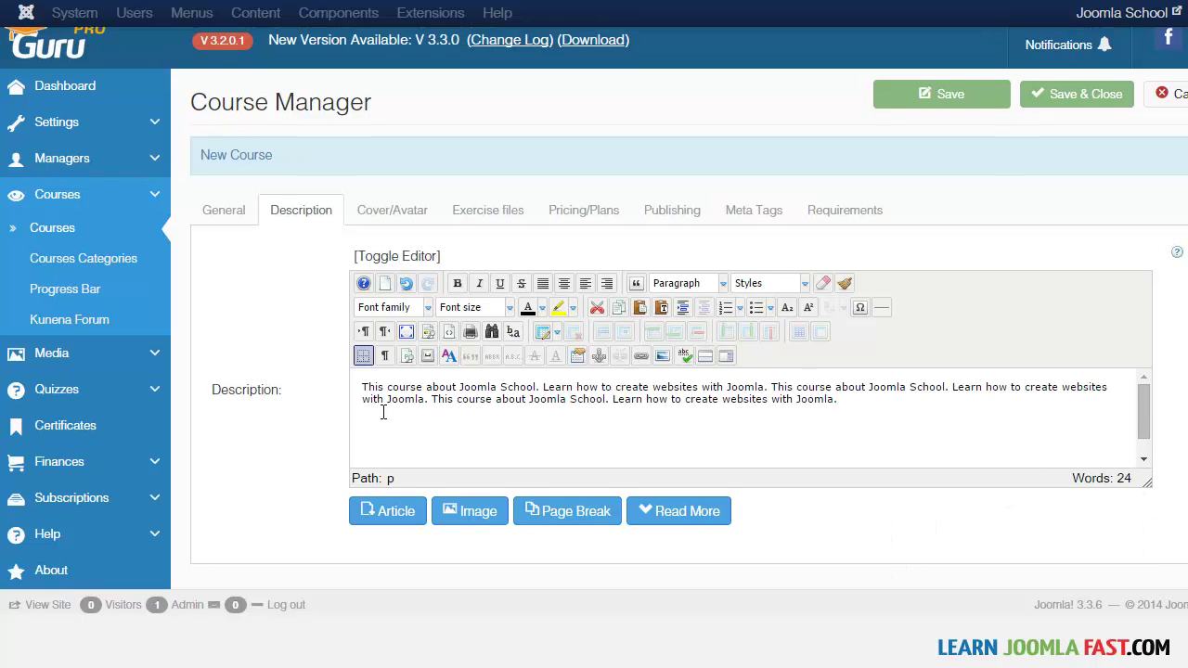
Upload a plain dark blue cover image and joomla-logo.jpg as the avatar image for the course.
click(392, 210)
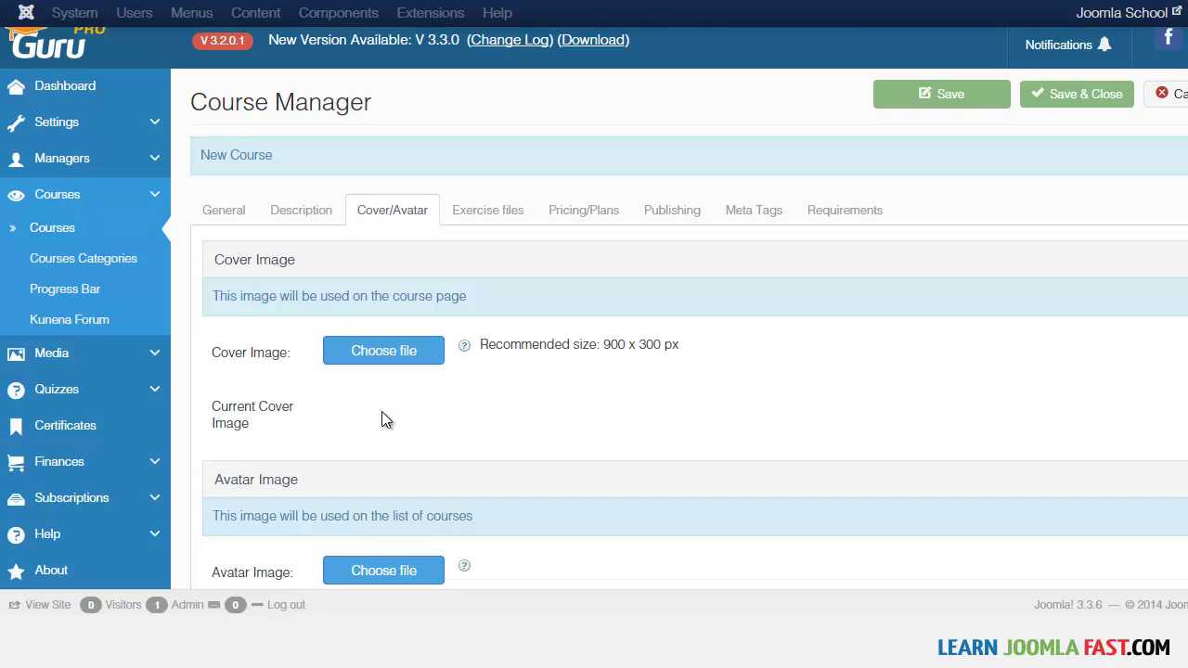
scroll(386, 420, down, 1)
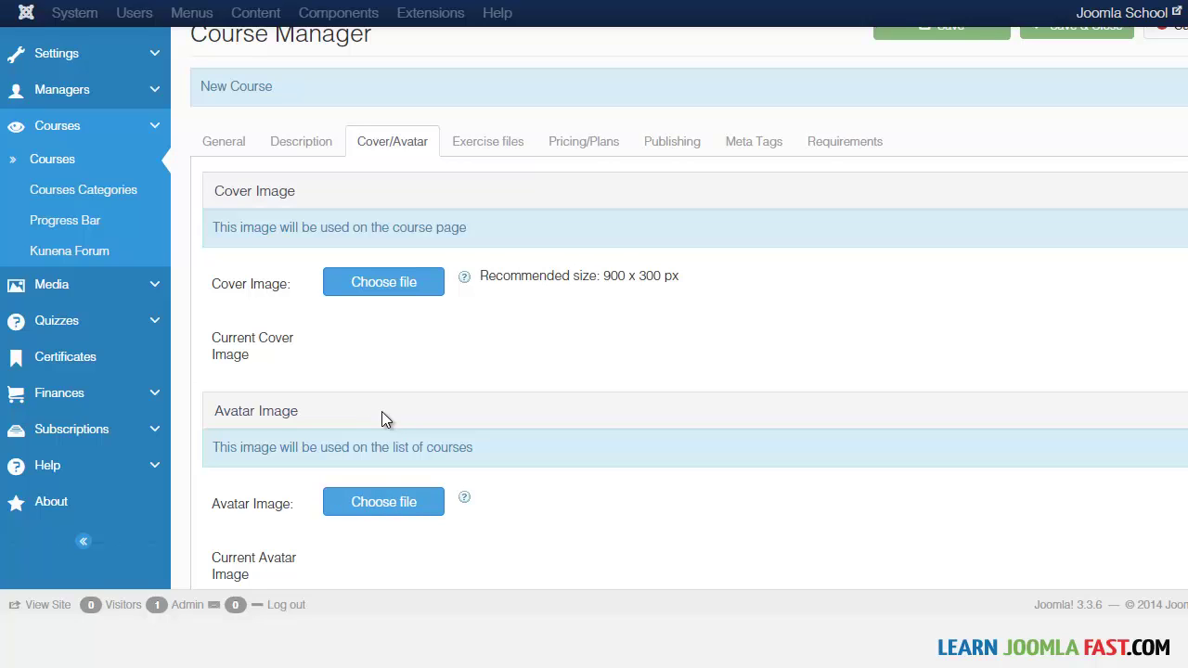
scroll(385, 420, down, 2)
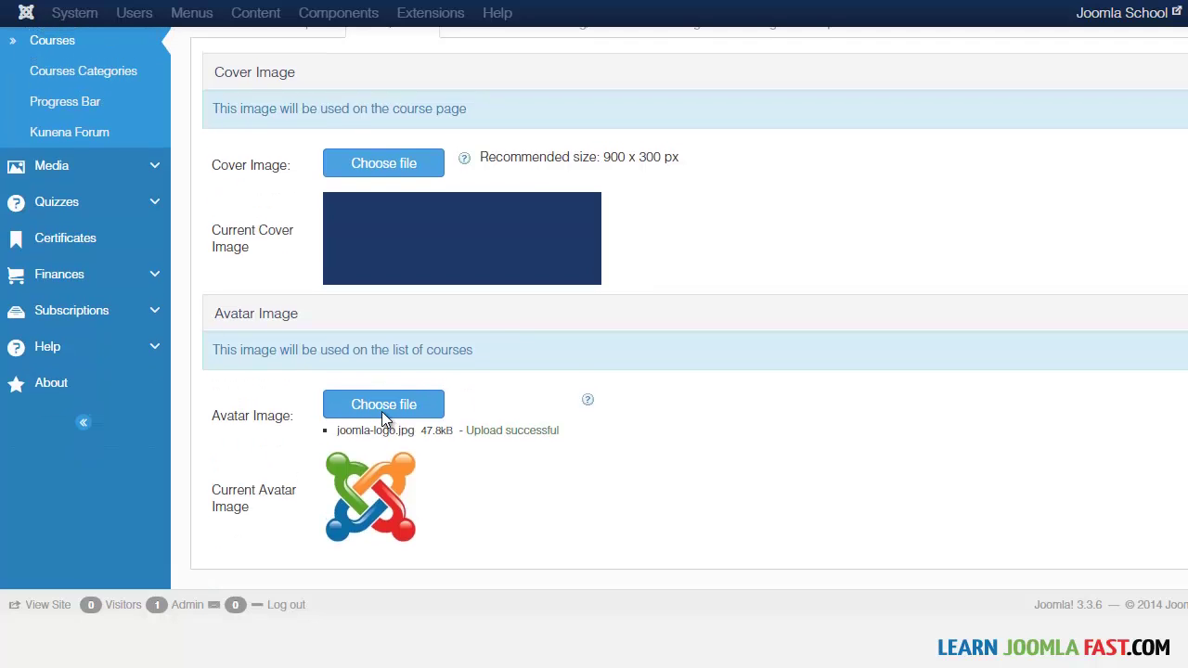
scroll(383, 419, down, 1)
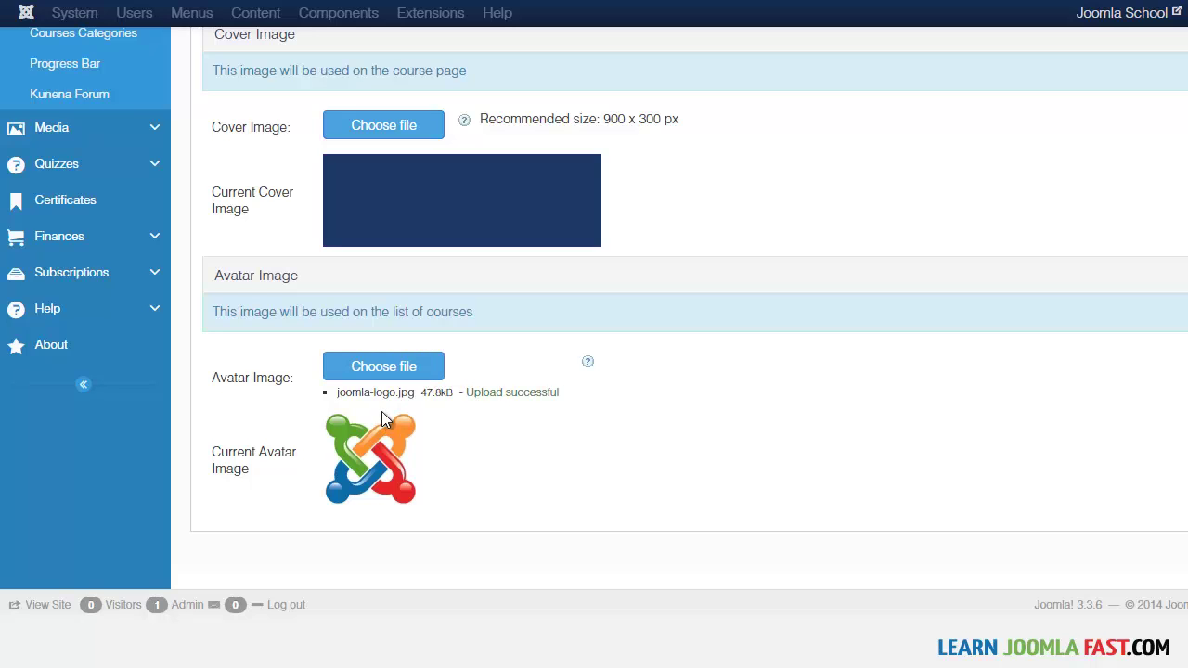
Check the media selection for adding an exercise file to the course, and close it without adding anything.
scroll(383, 419, up, 5)
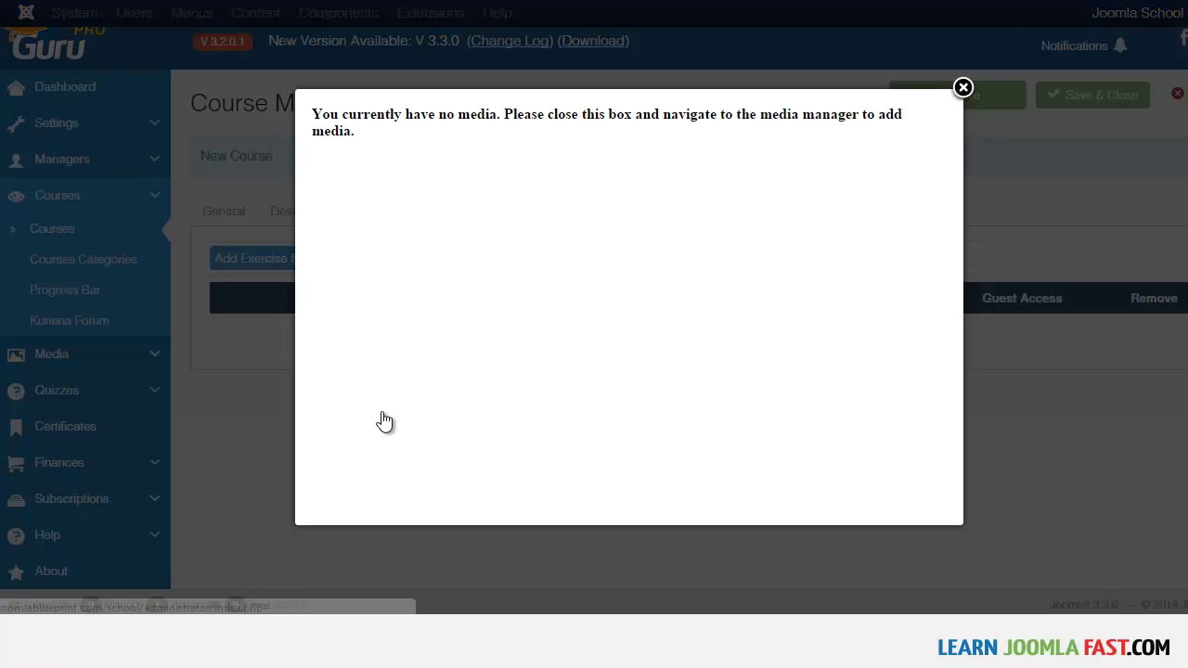
key(Escape)
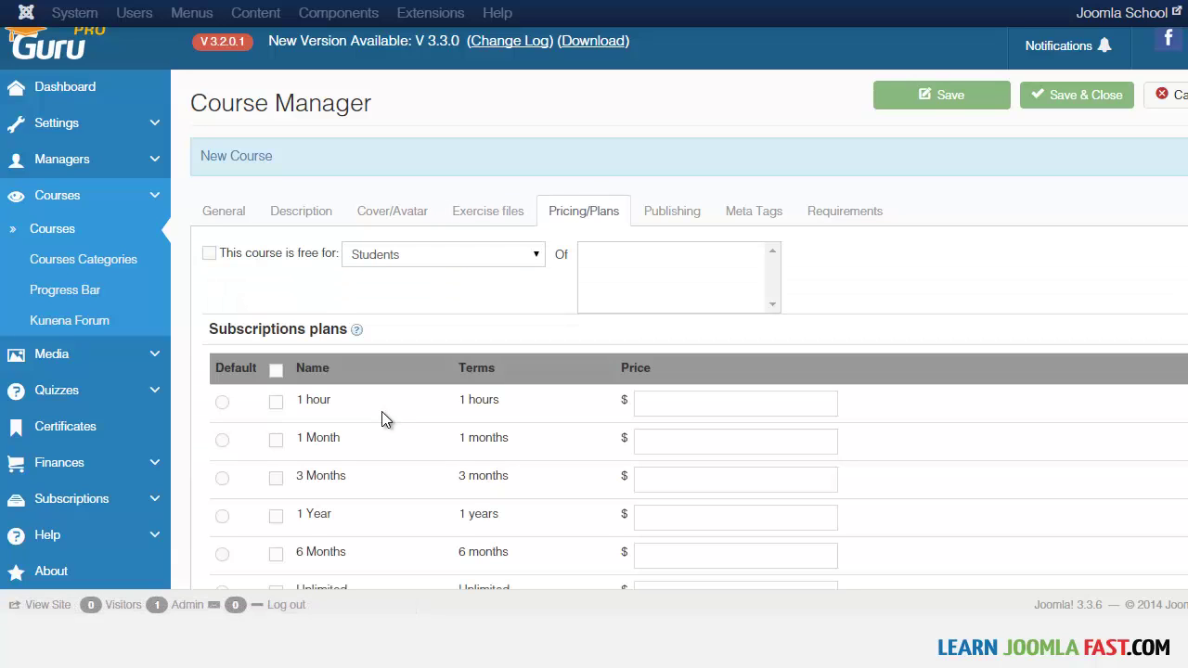
Examine the user groups the course can be free for in the pricing settings, keeping Students.
scroll(386, 419, down, 1)
scroll(386, 419, up, 1)
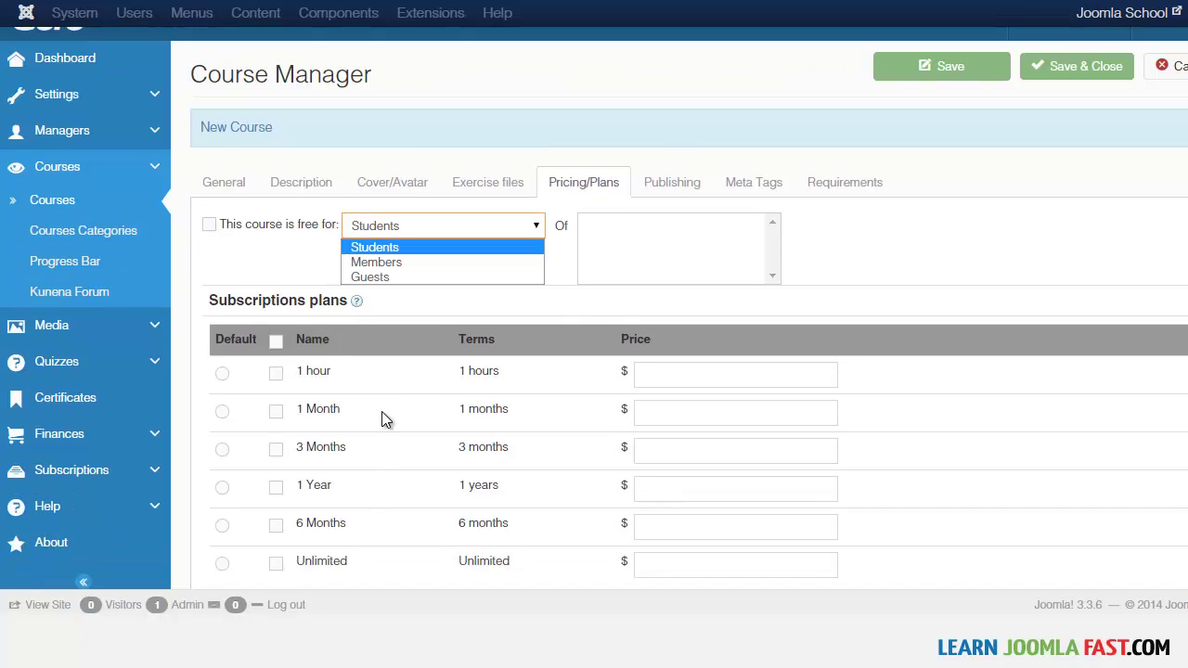
key(Down)
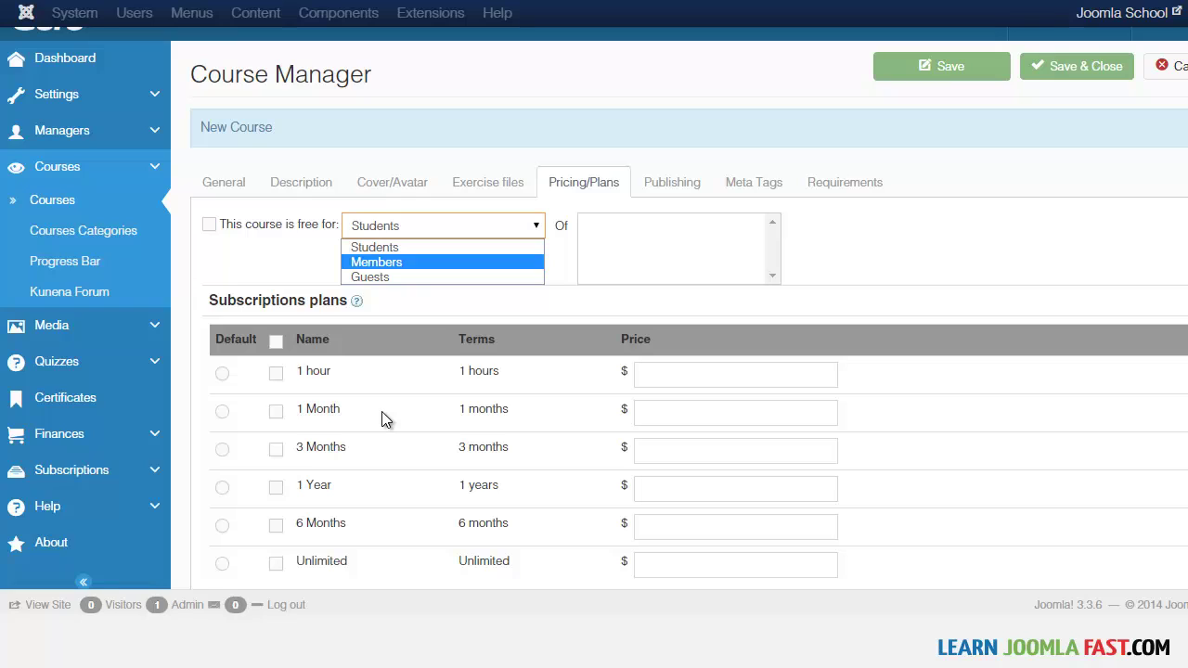
key(Down)
key(Escape)
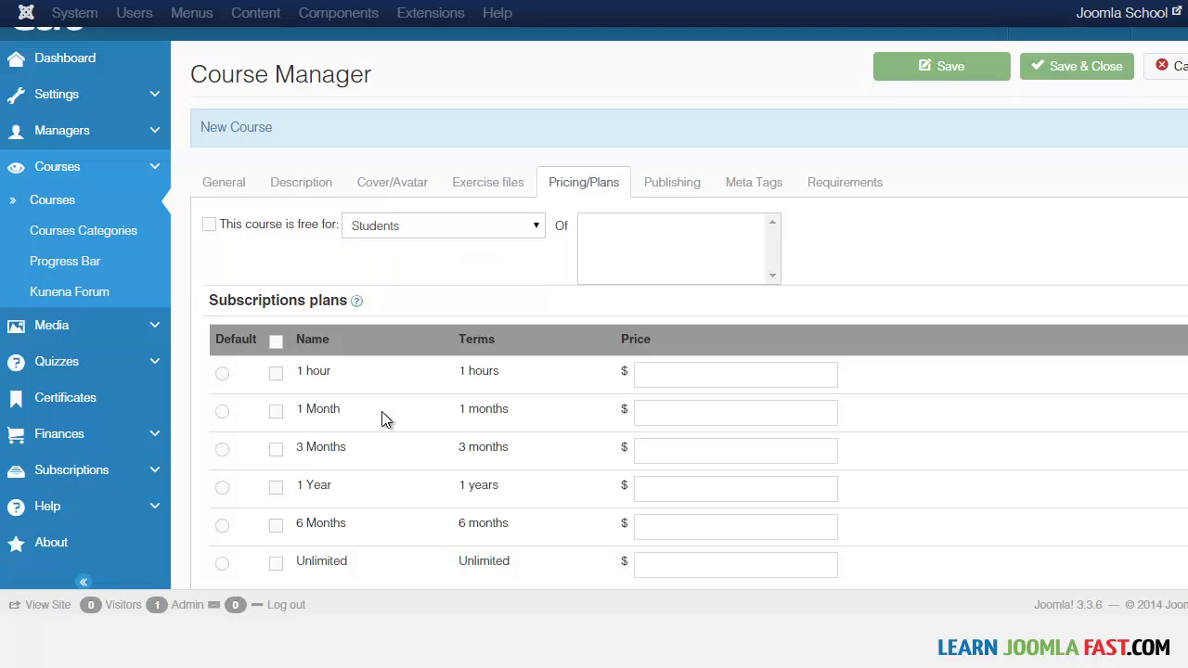
key(alt+Down)
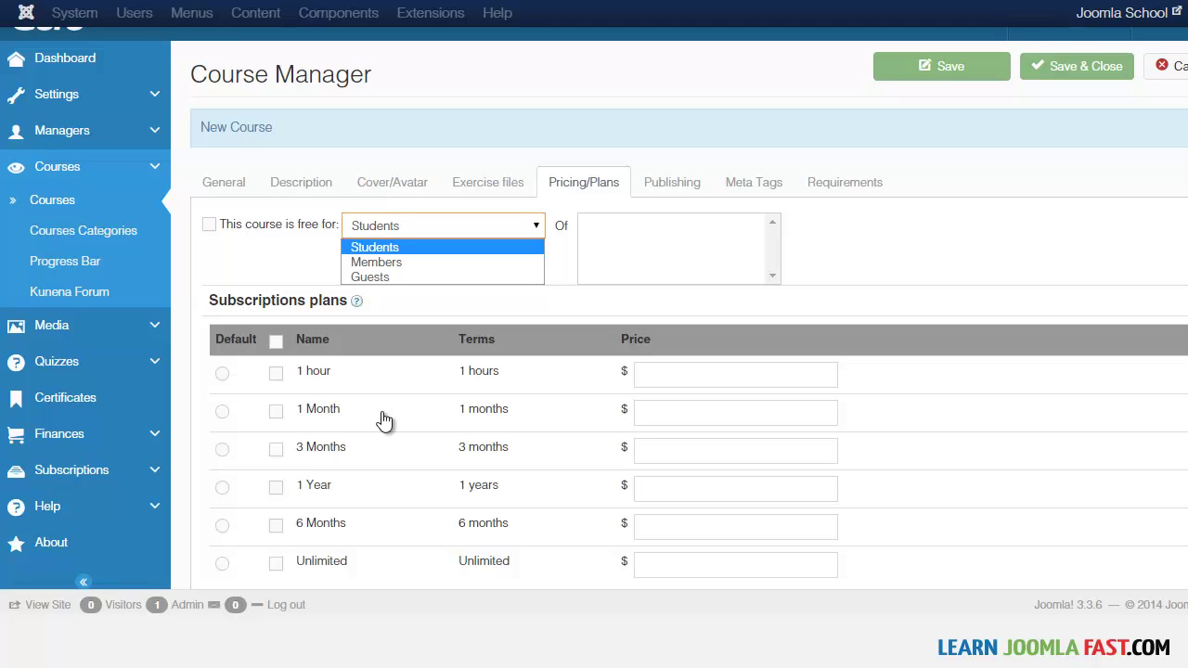
key(Escape)
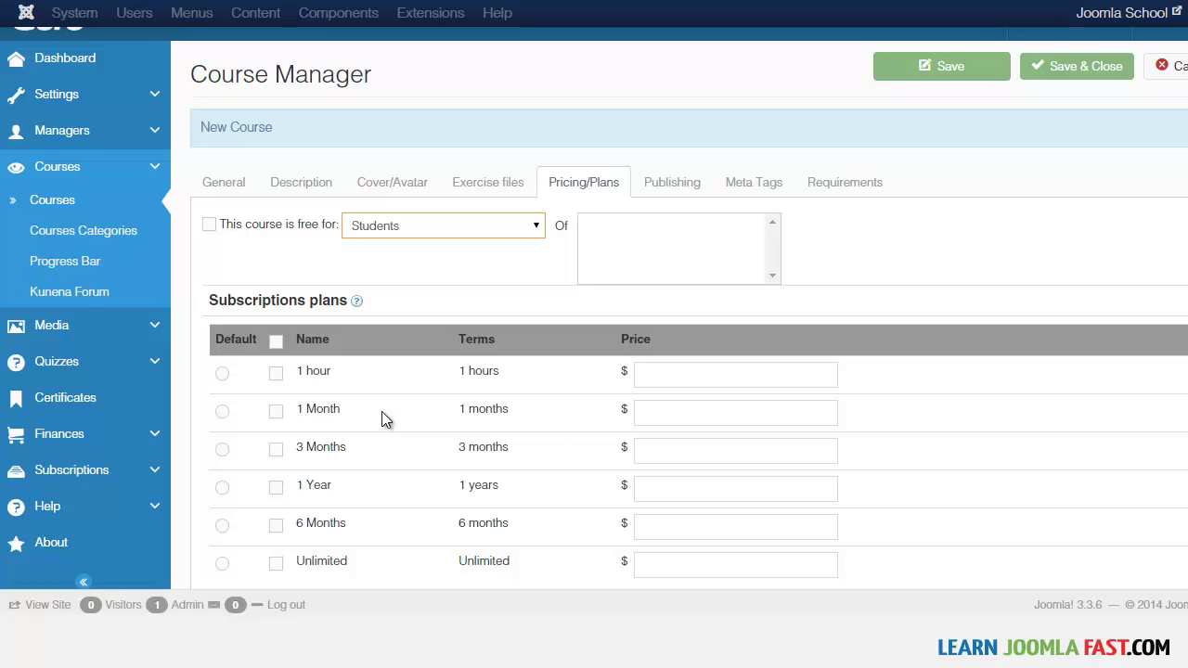
Enable the Unlimited subscription plan as the default and set its price to $79.
scroll(385, 420, down, 3)
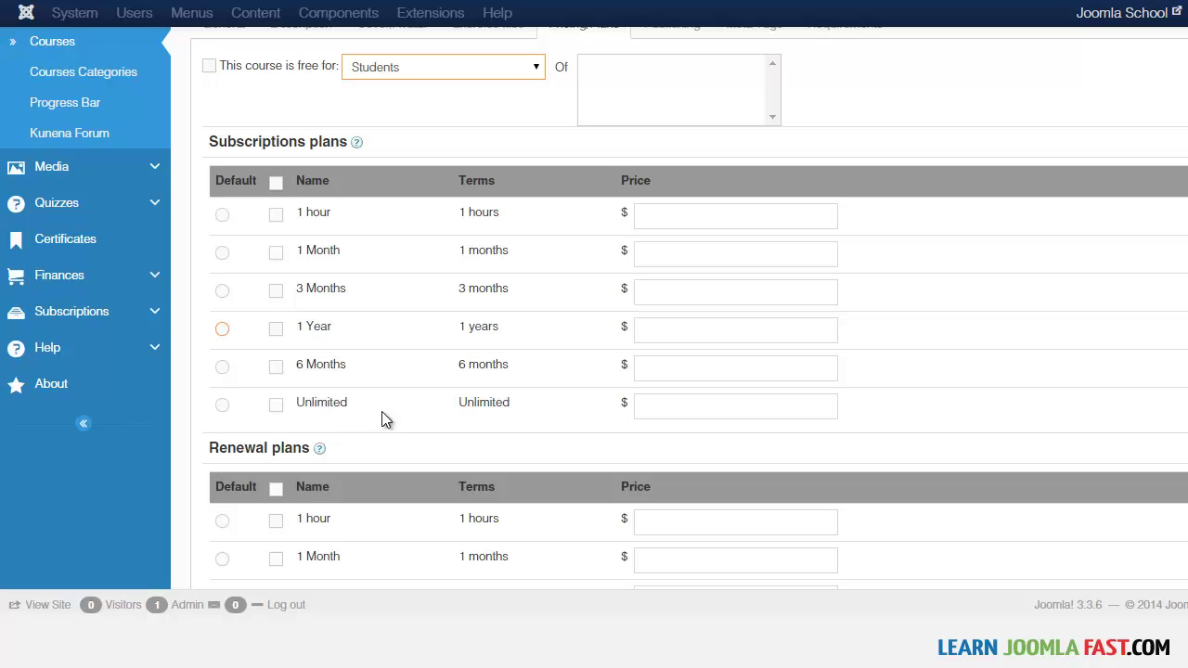
click(382, 414)
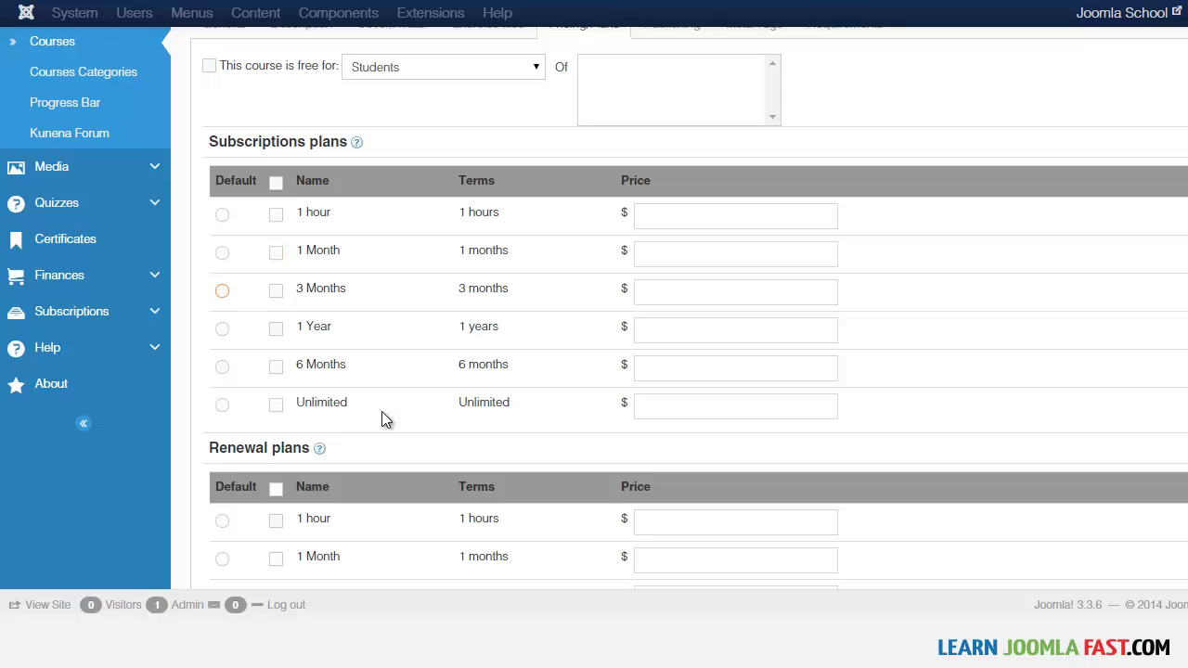
click(222, 214)
click(222, 252)
click(384, 420)
click(384, 413)
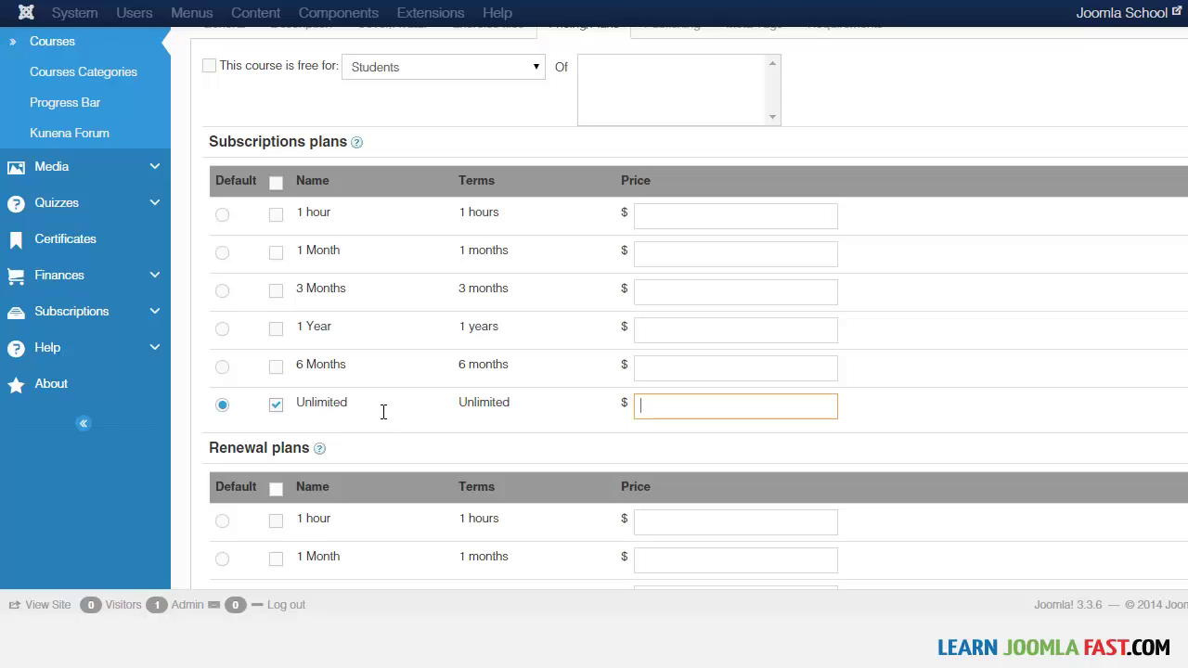
text(79)
Enable free access to the course and set it to apply to Members.
scroll(386, 419, down, 1)
scroll(386, 419, down, 2)
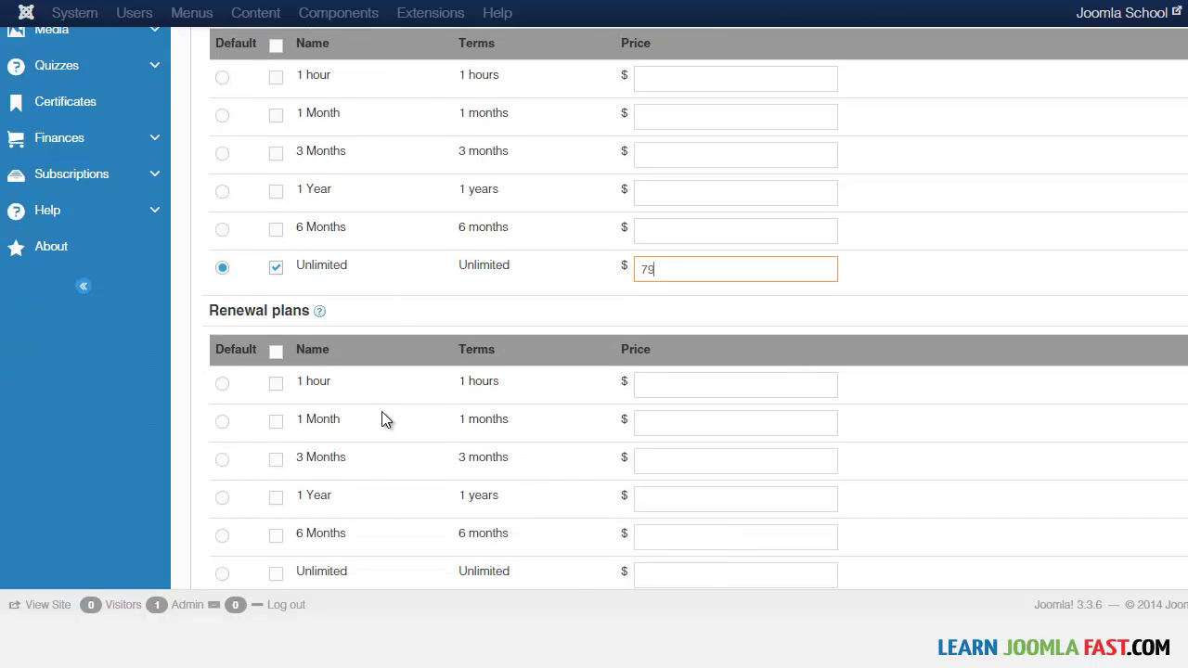
scroll(386, 420, up, 4)
click(444, 144)
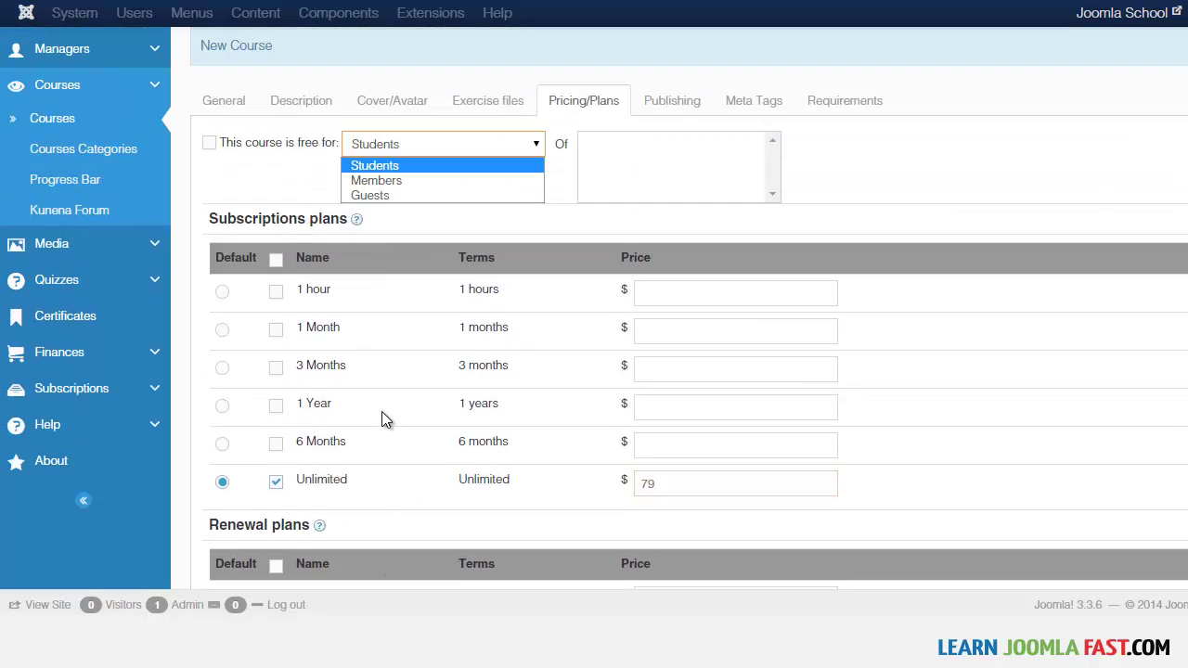
key(Down)
key(Return)
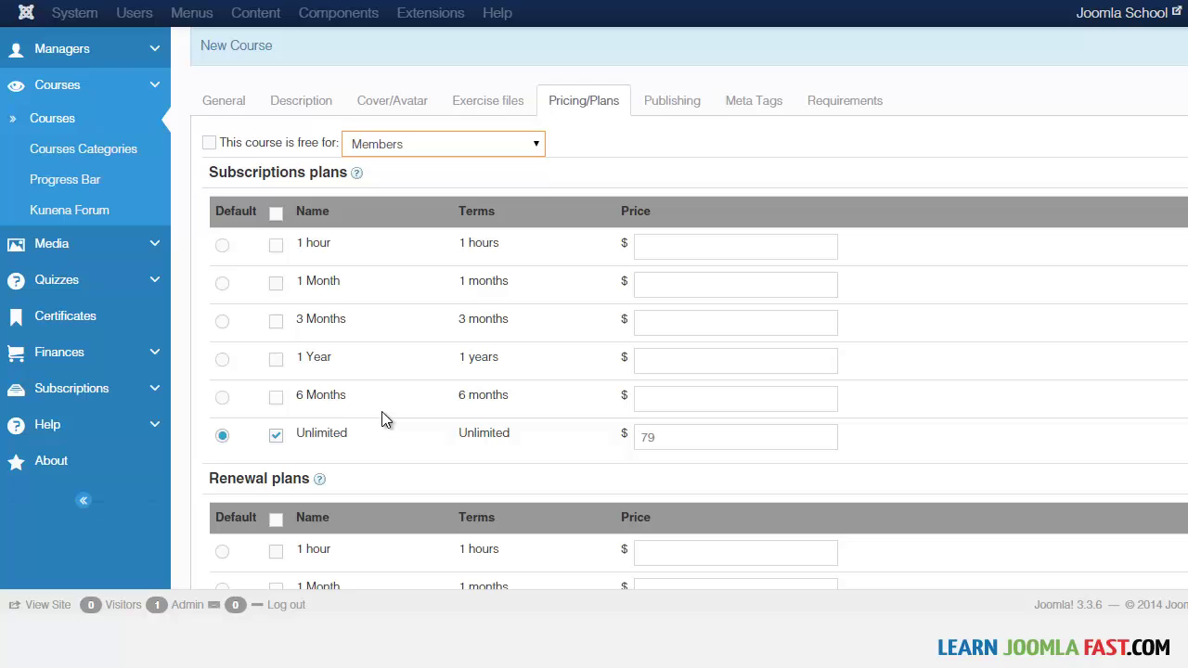
key(shift+Tab)
key(space)
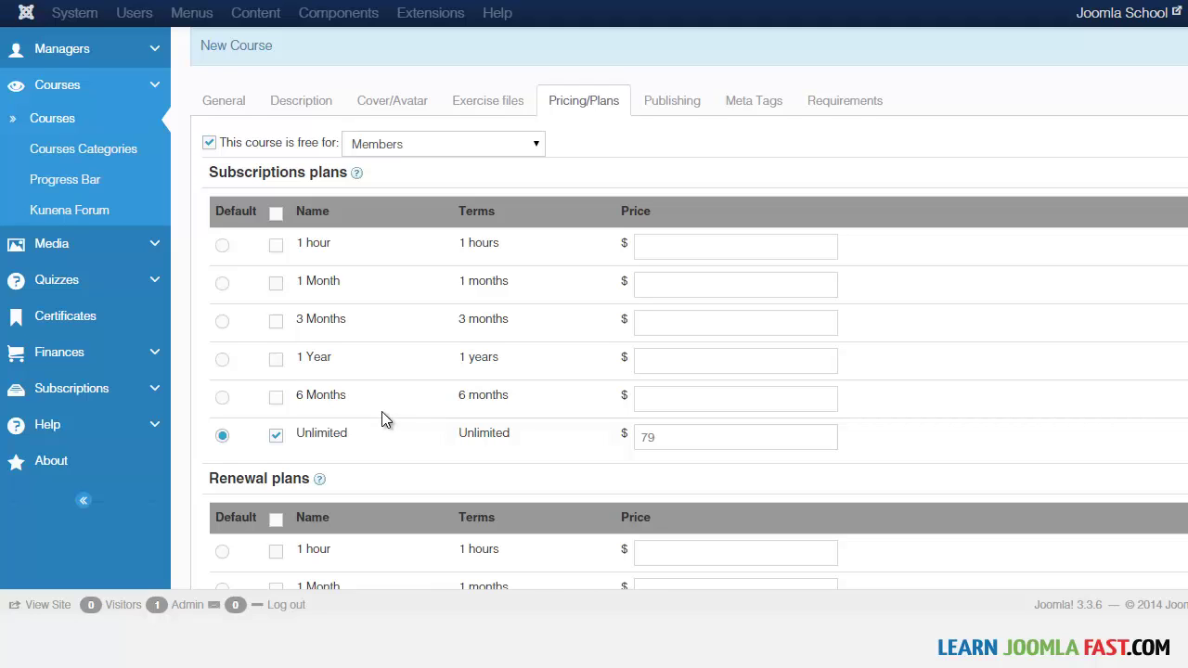
Try Guests as the group the course is free for.
key(alt+Down)
key(Down)
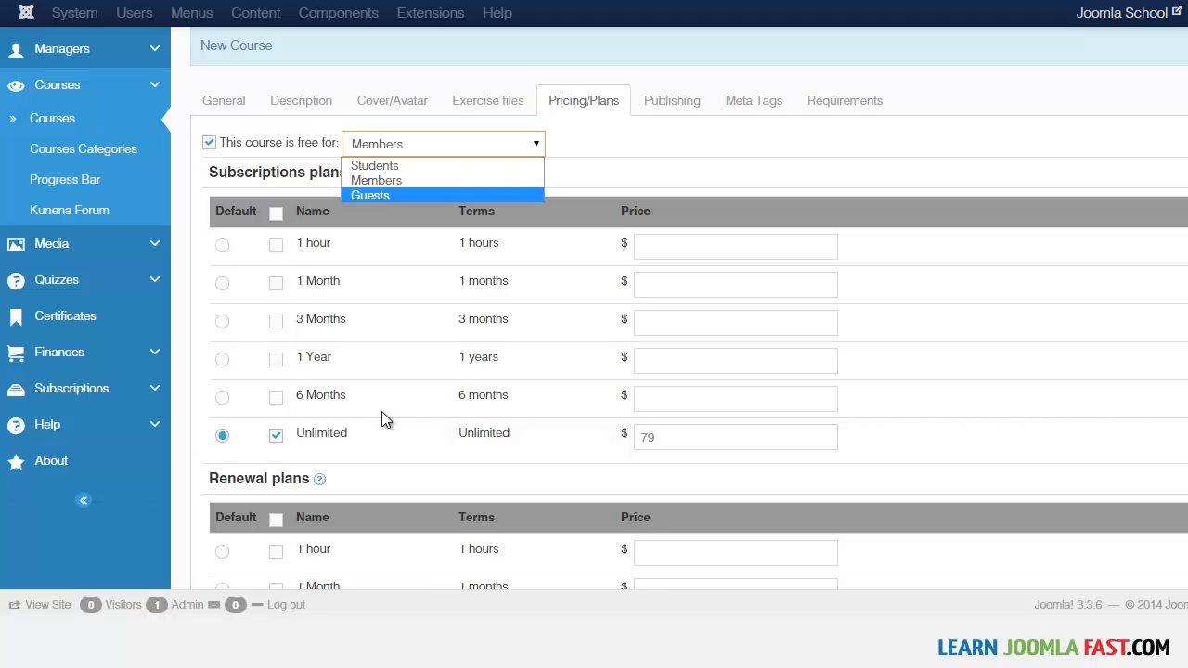
key(Return)
key(Return)
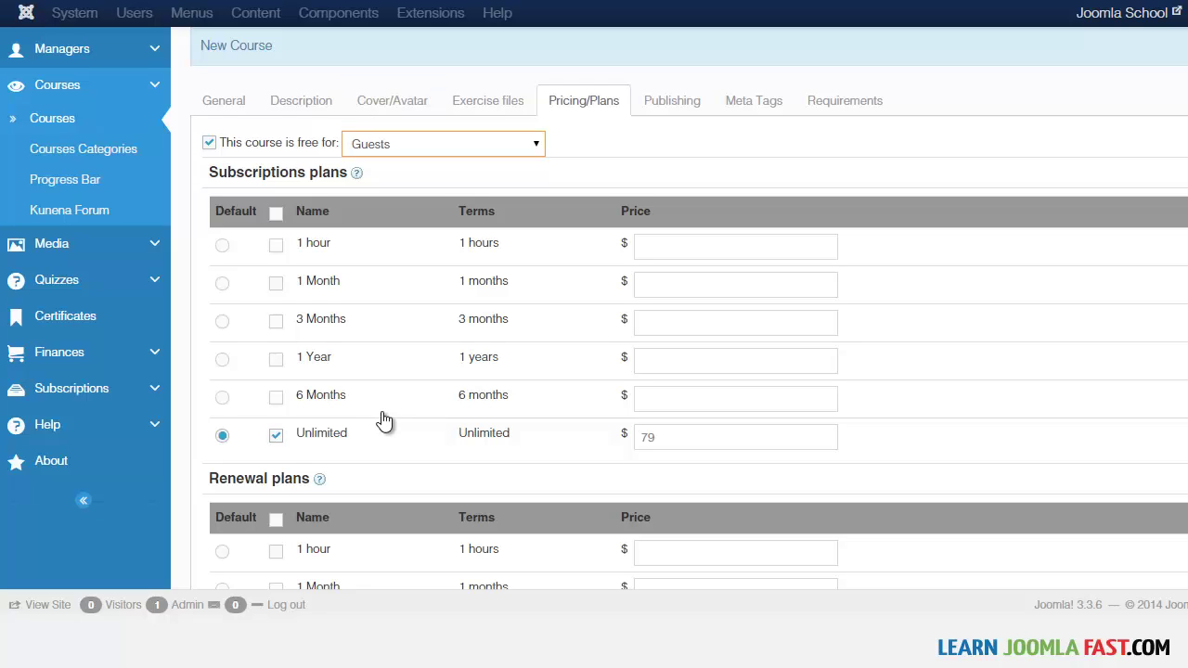
Switch the free access group back to Members.
key(alt+Down)
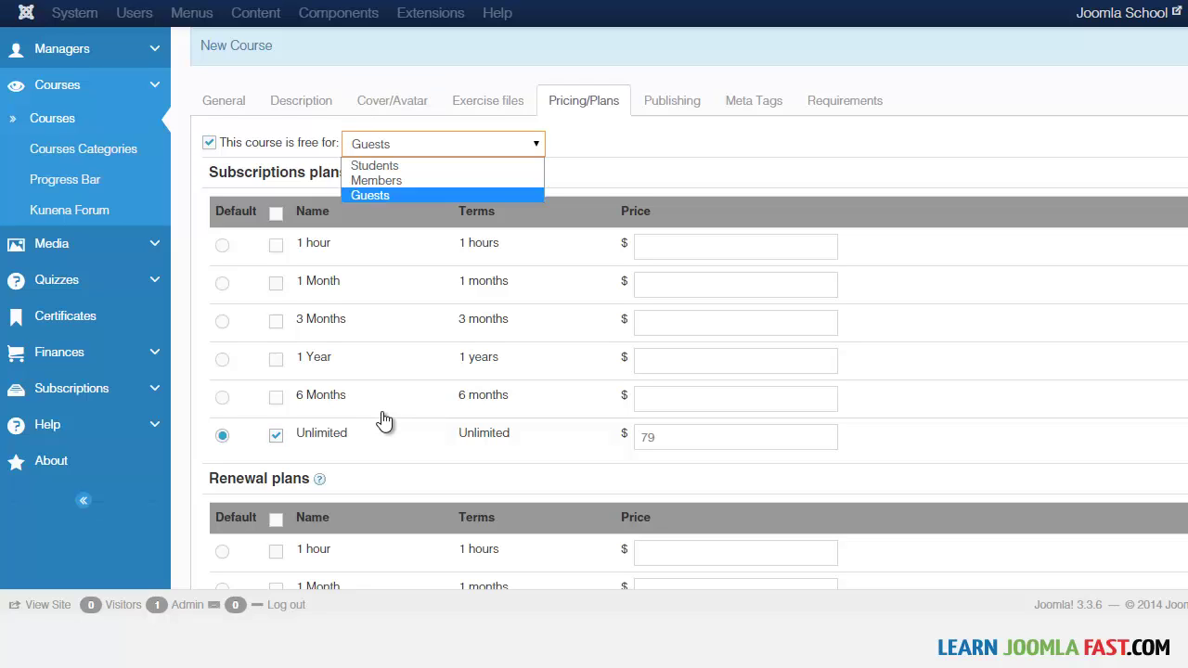
key(Up)
key(Up)
key(Down)
key(Return)
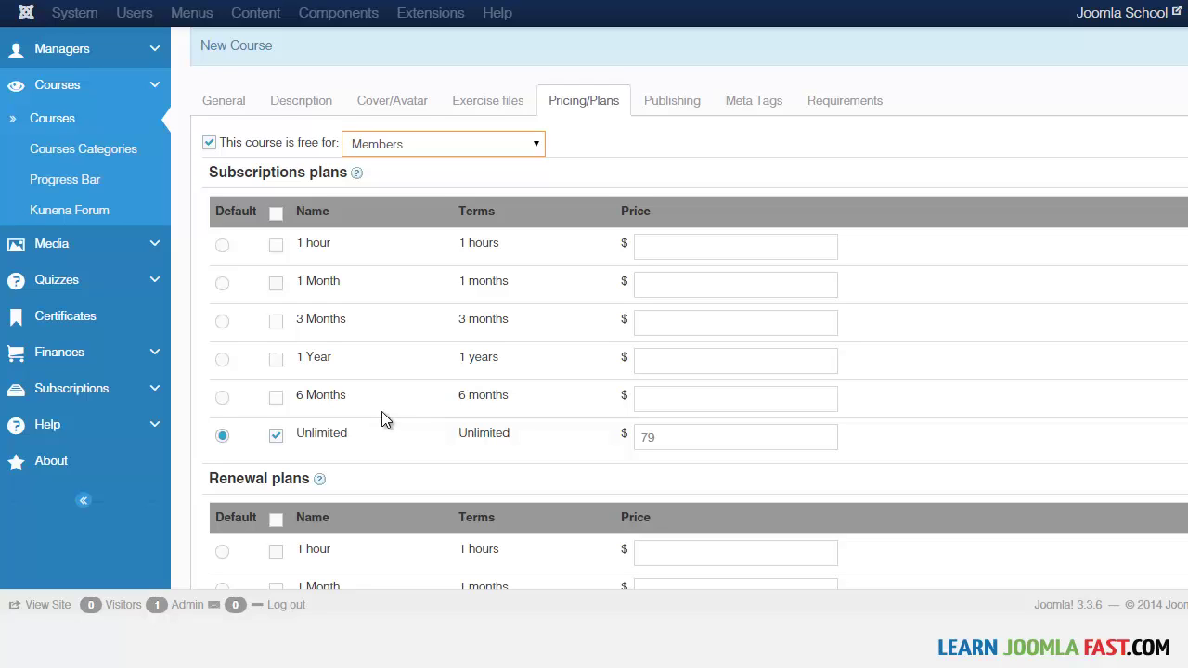
Set the course to be free for Students.
key(alt+Down)
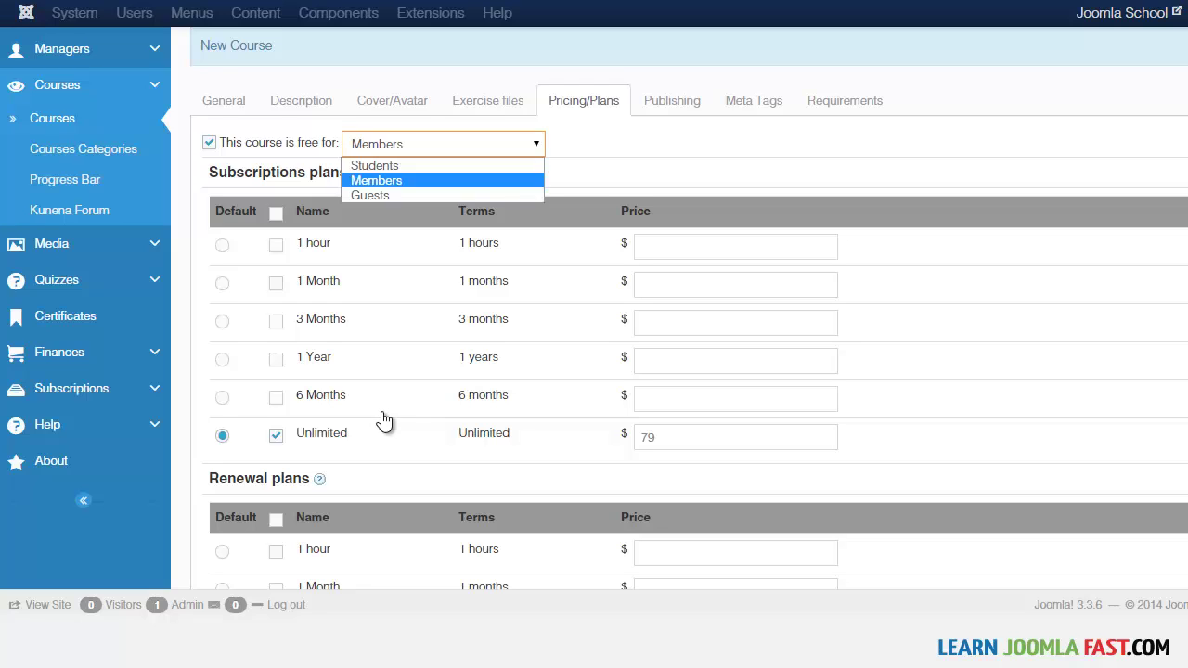
key(Up)
key(Return)
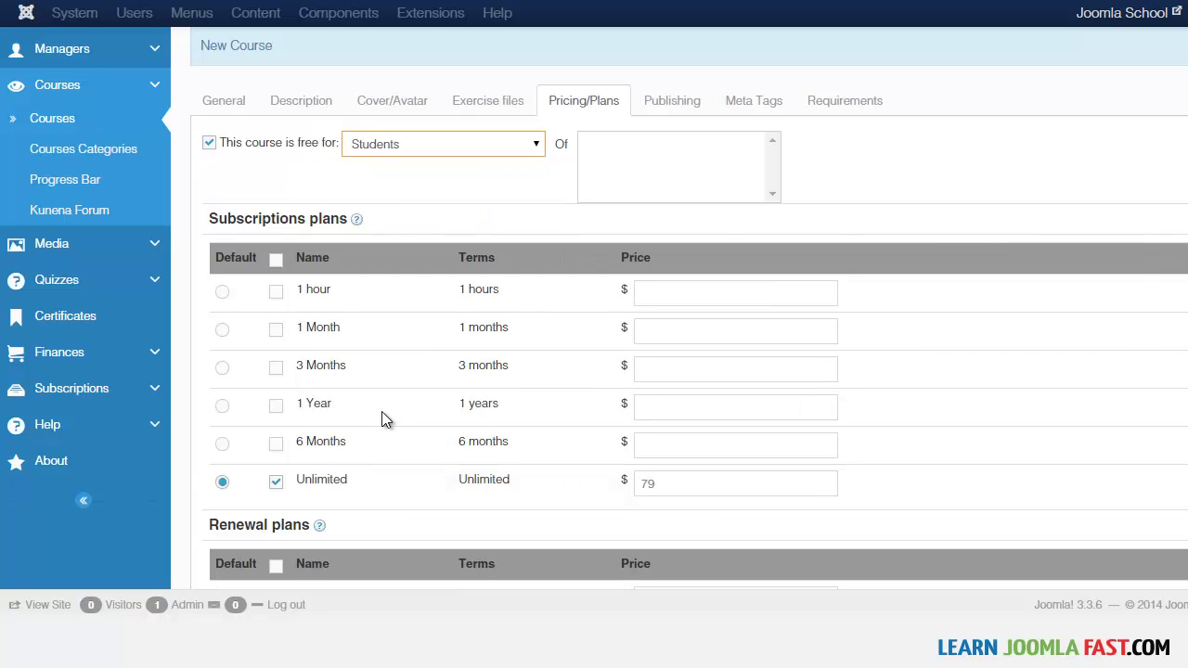
Compare the course's subscription plans with its renewal plans and look over the system email options.
scroll(386, 420, down, 1)
scroll(386, 420, up, 1)
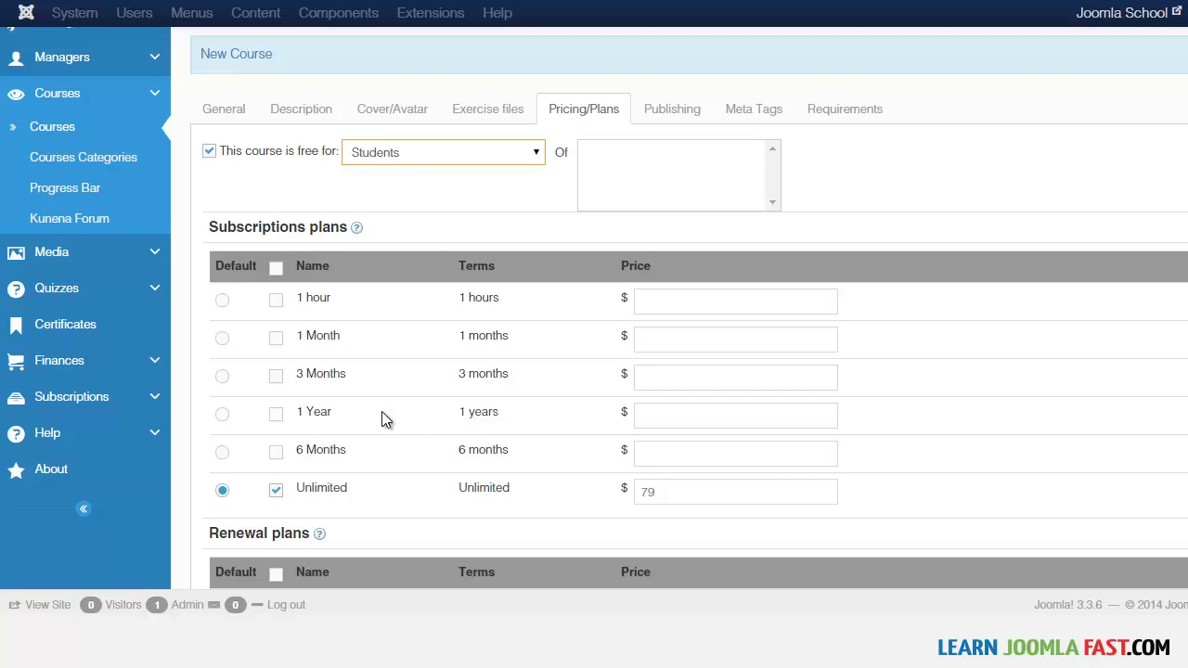
scroll(385, 419, down, 4)
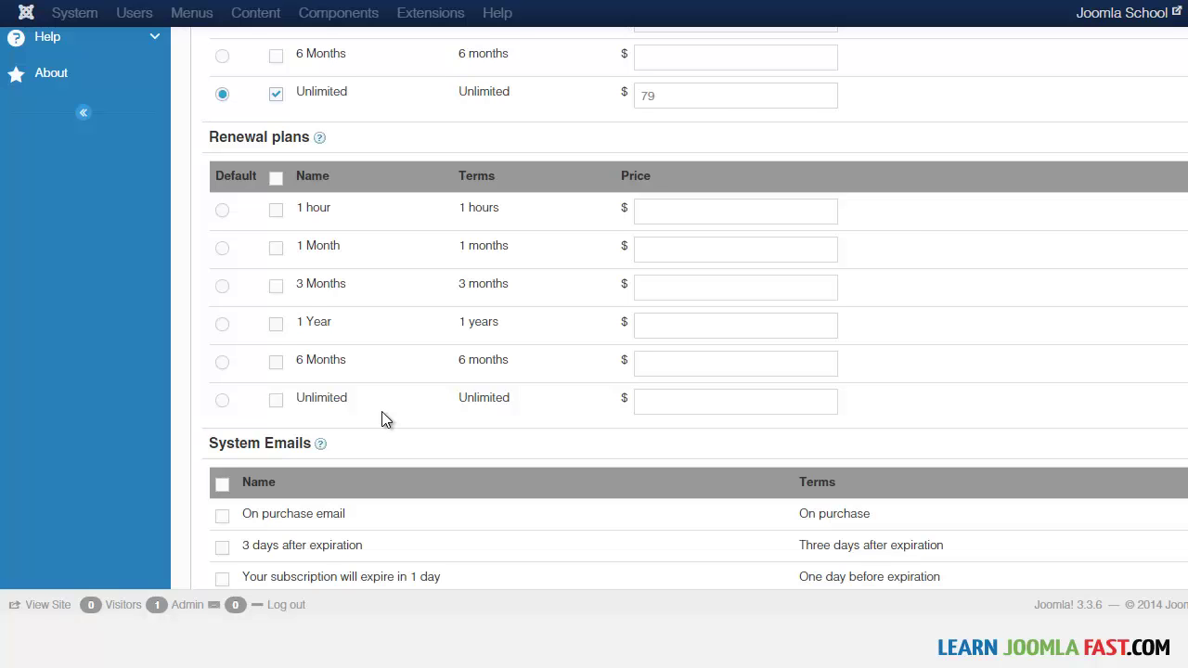
scroll(385, 420, up, 3)
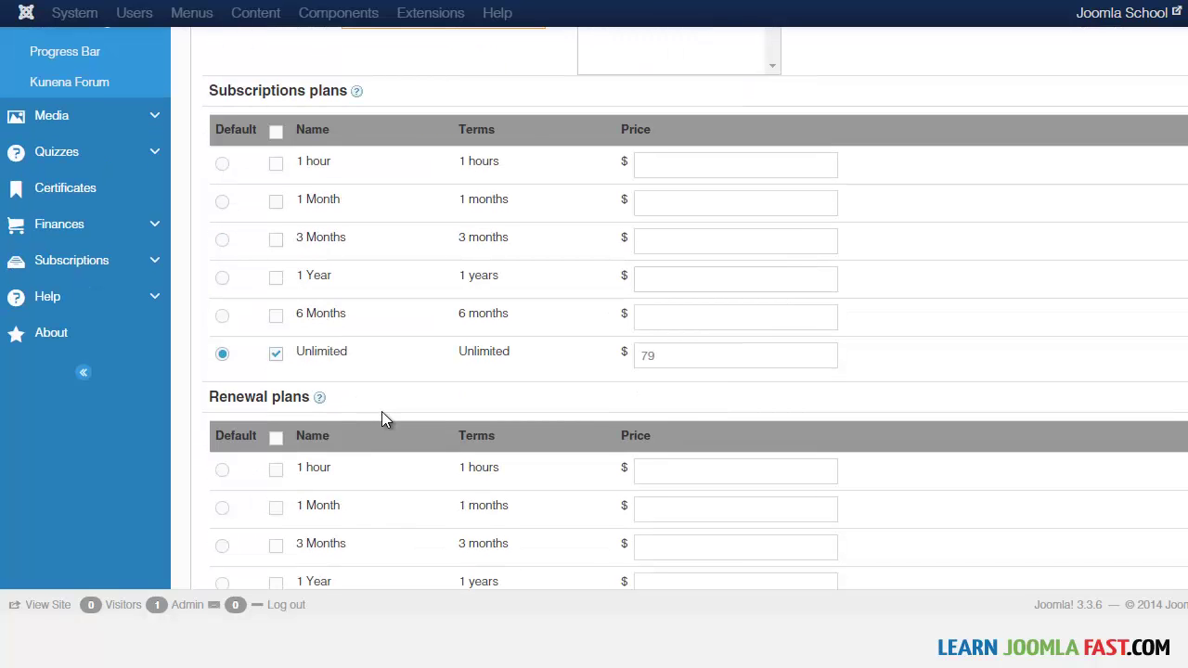
scroll(385, 419, down, 2)
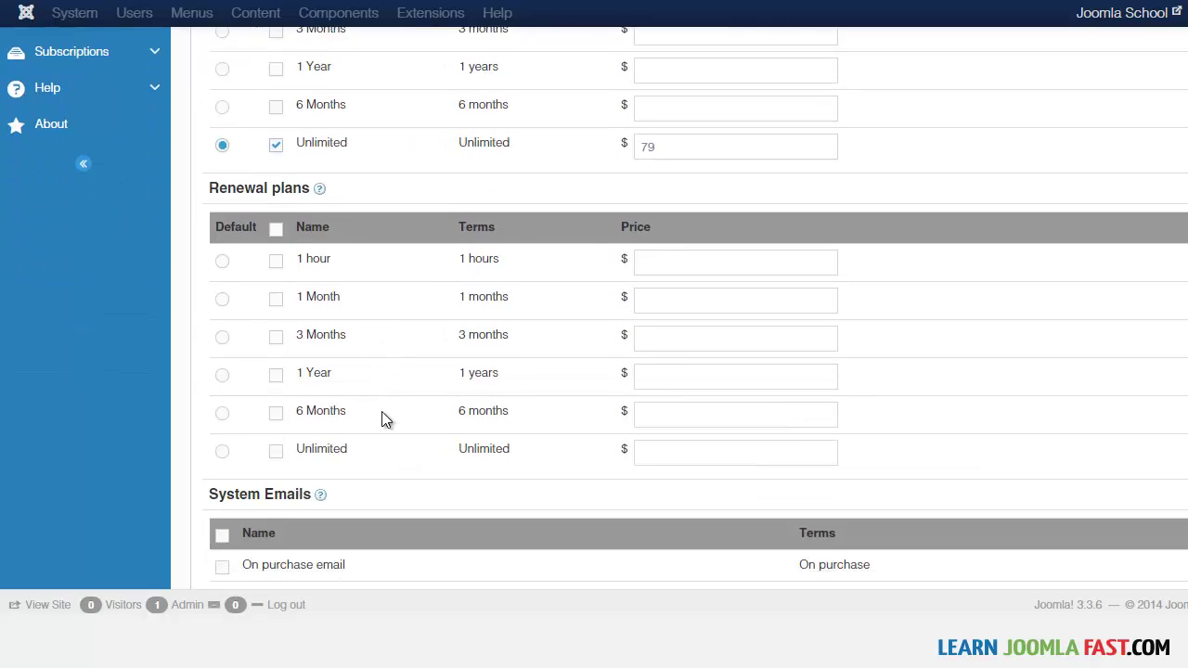
scroll(385, 420, up, 2)
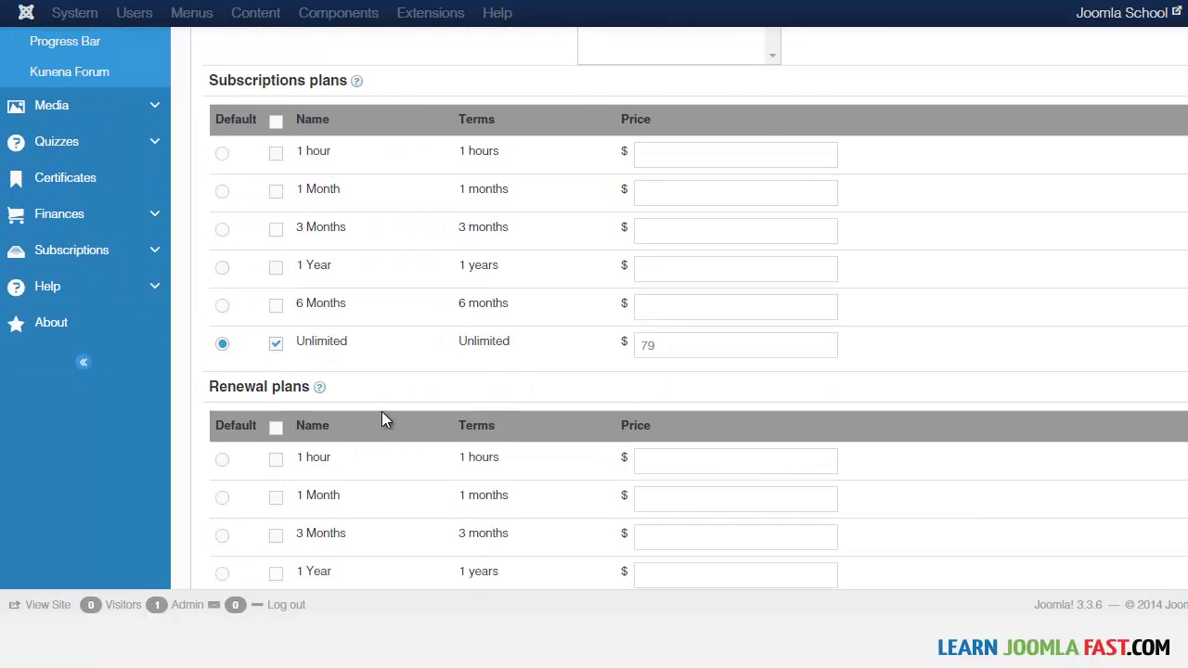
Make 6 Months the default option among the course's renewal plans.
scroll(385, 420, down, 1)
scroll(385, 419, down, 3)
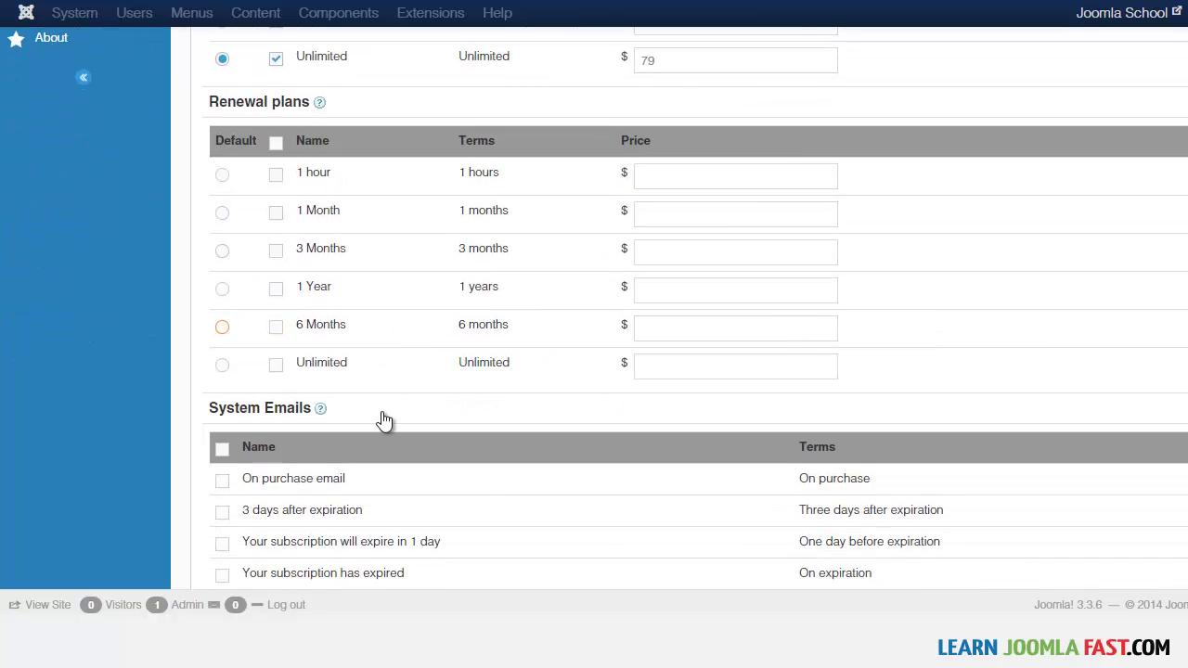
key(Tab)
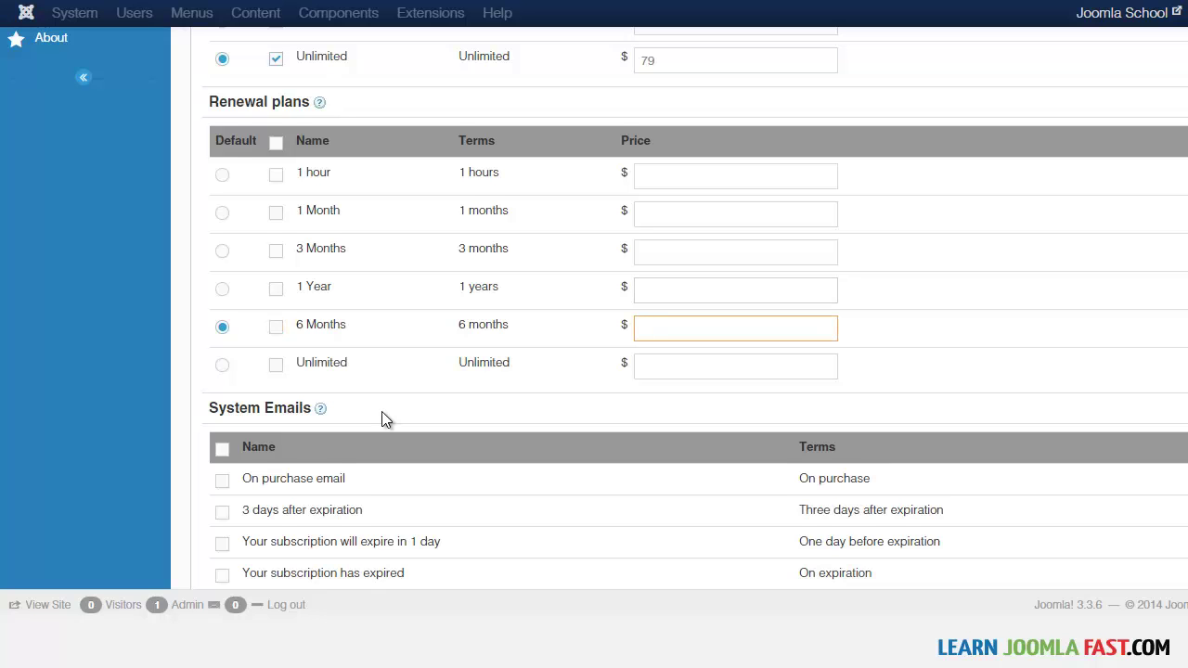
Enable the On purchase email among the course's system emails.
scroll(385, 419, down, 2)
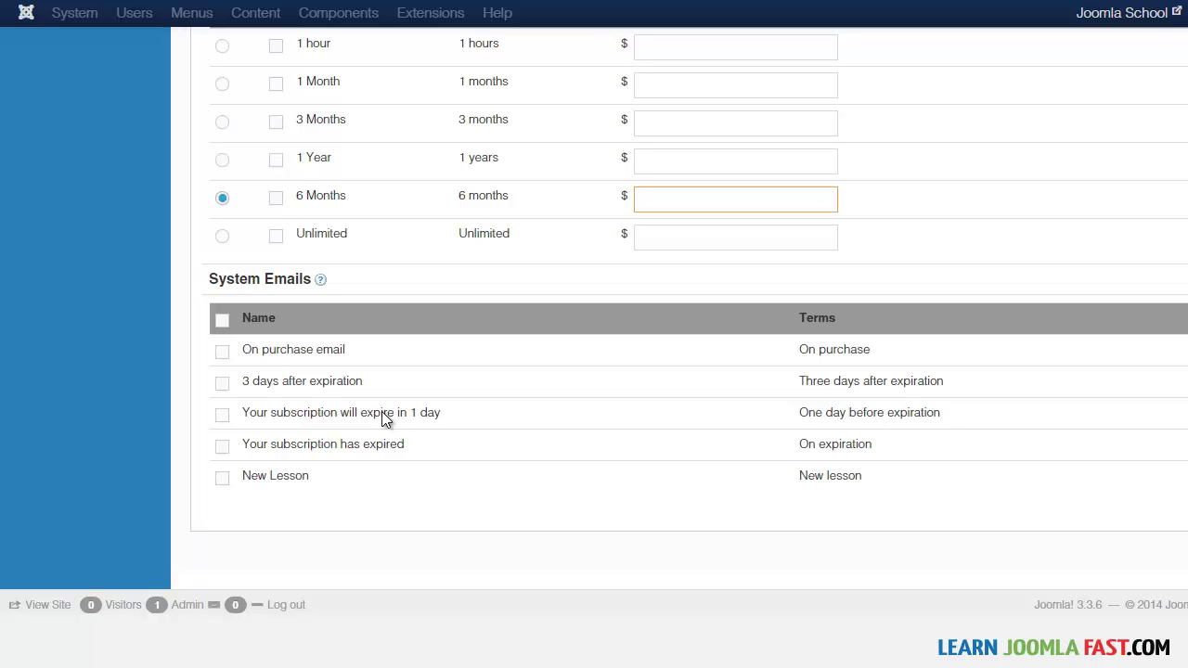
scroll(385, 419, up, 7)
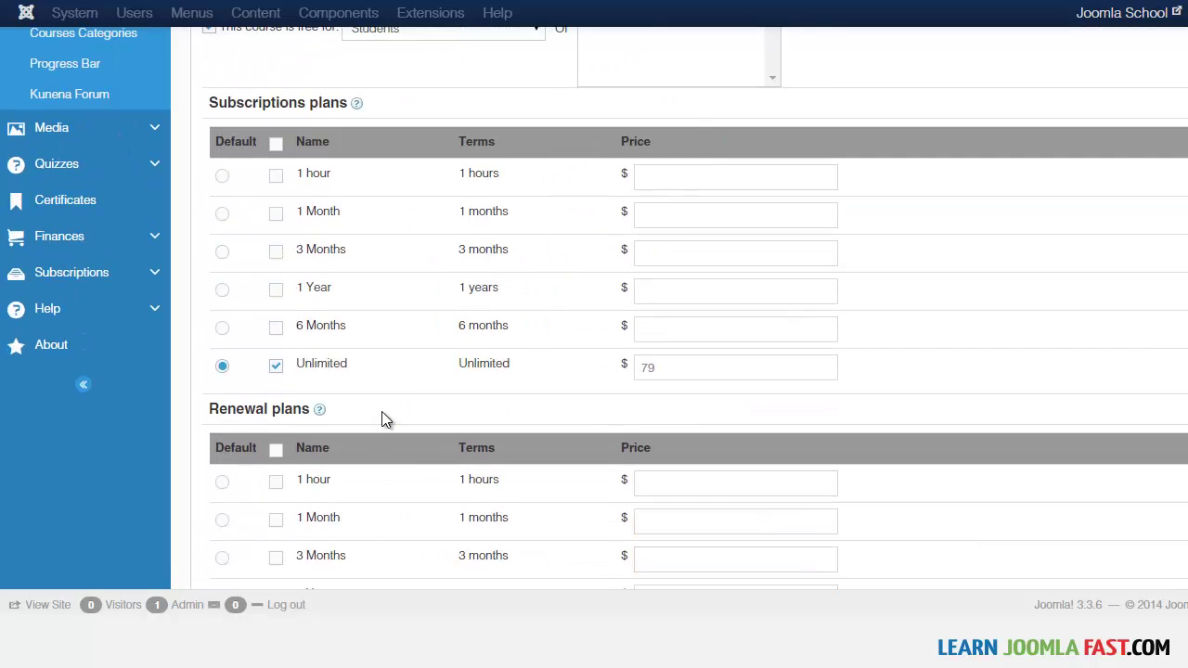
scroll(385, 419, down, 7)
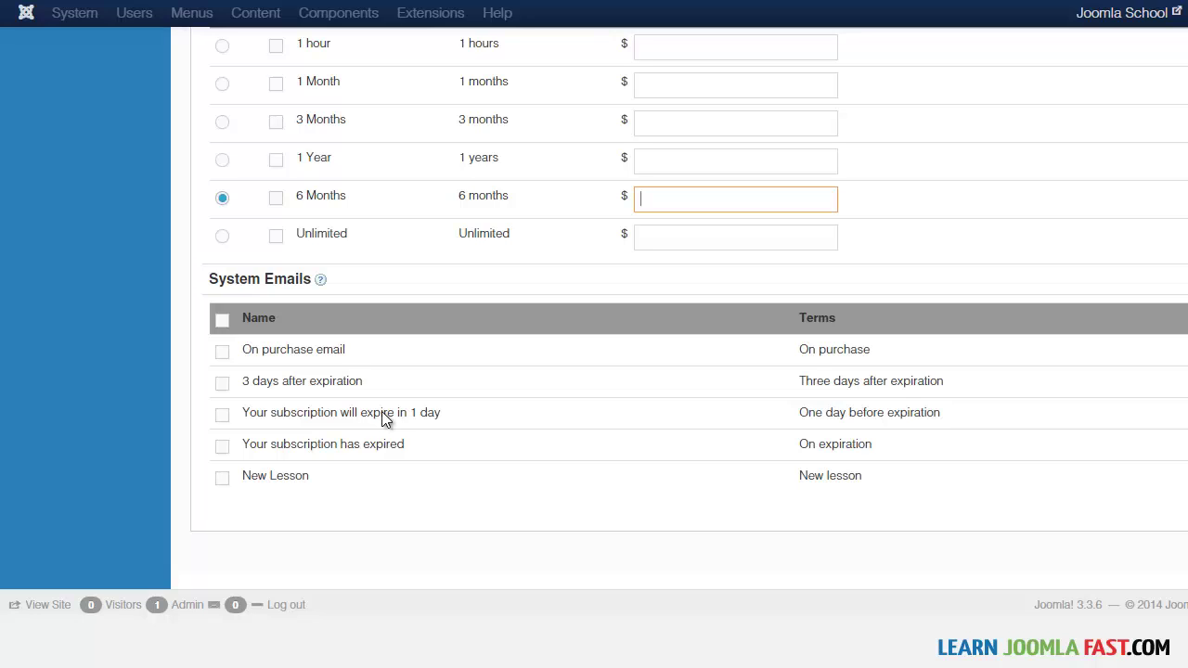
key(space)
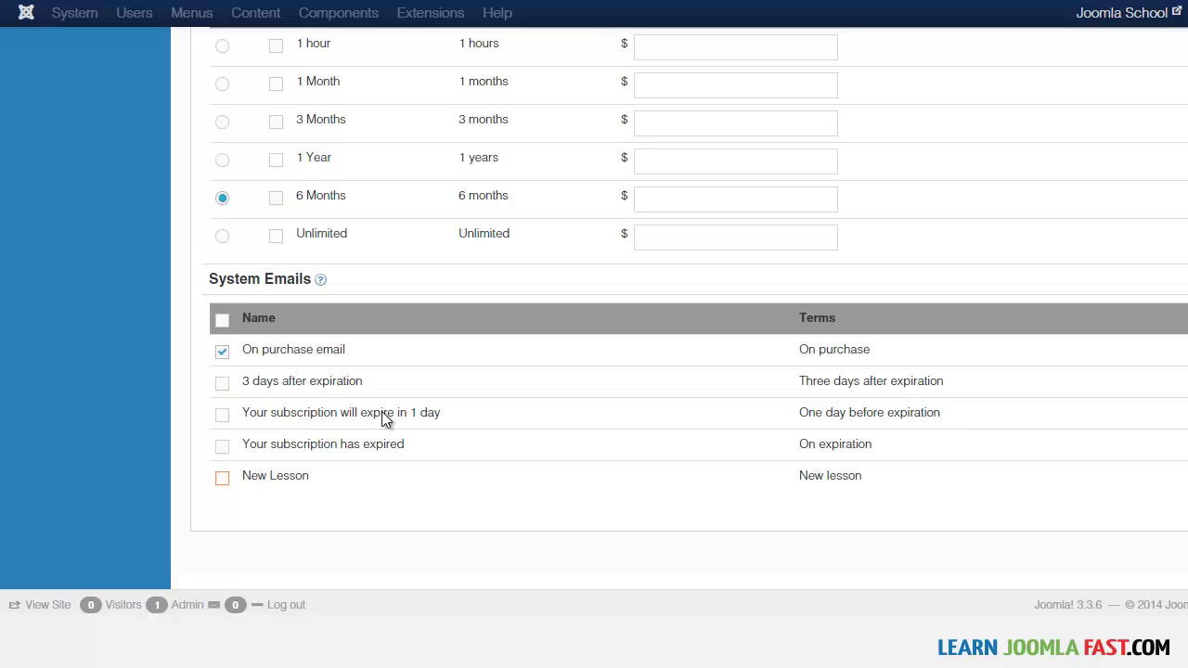
Set the course to published and check the calendar for its start publishing date.
scroll(386, 420, up, 4)
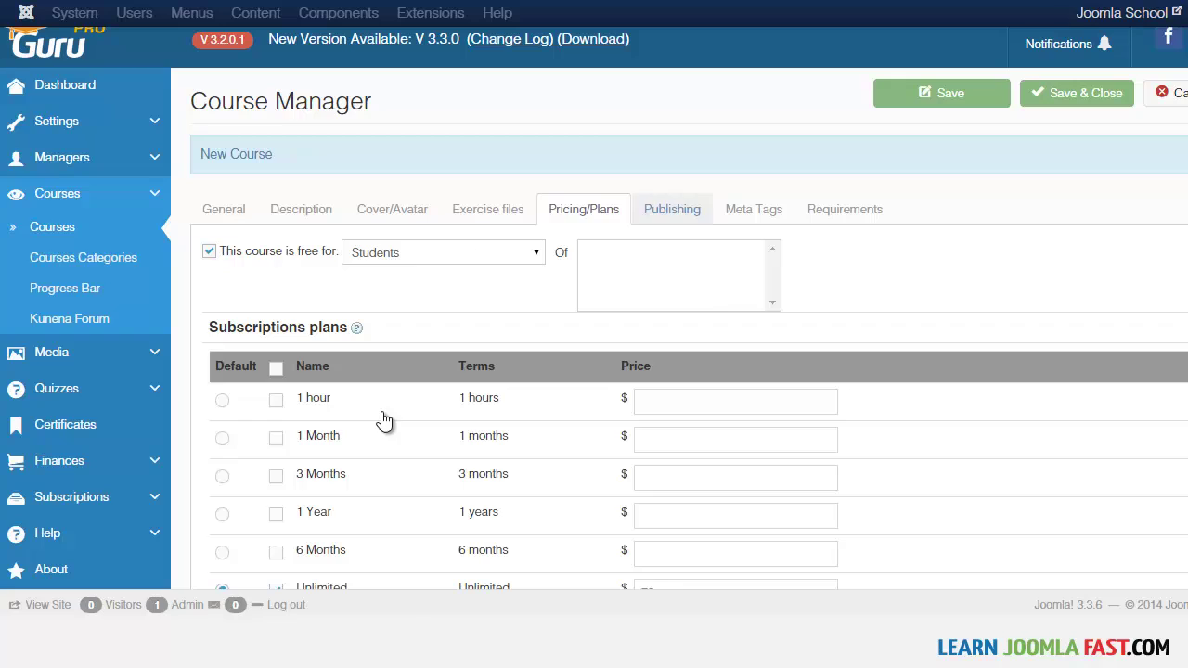
click(671, 210)
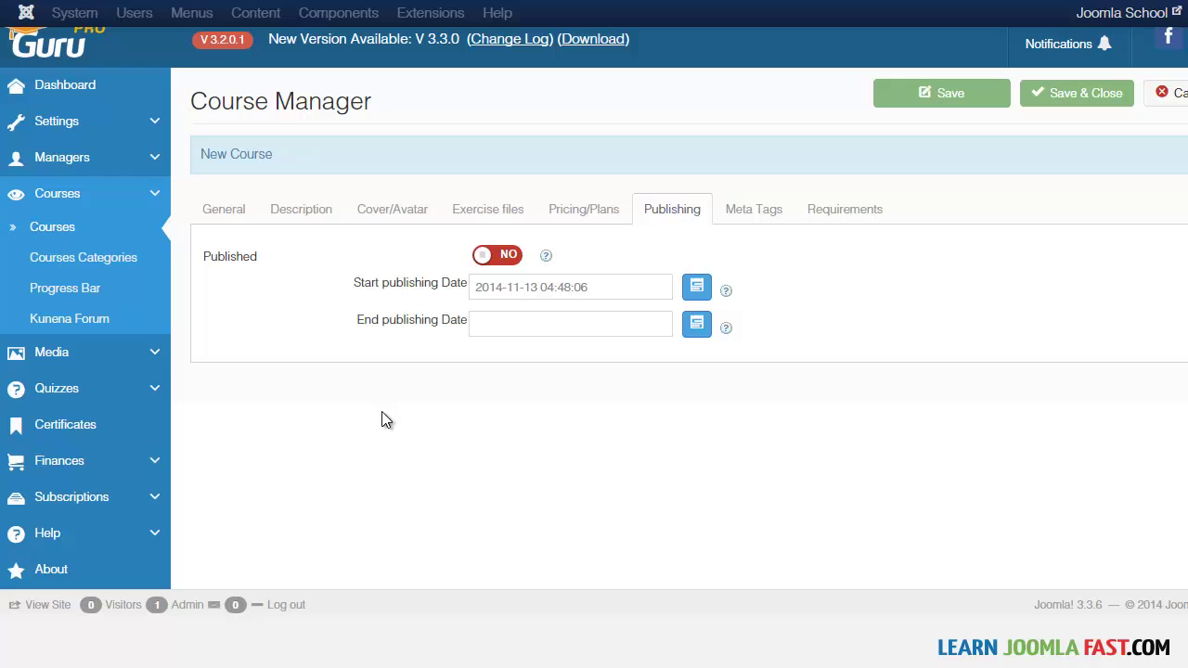
click(497, 255)
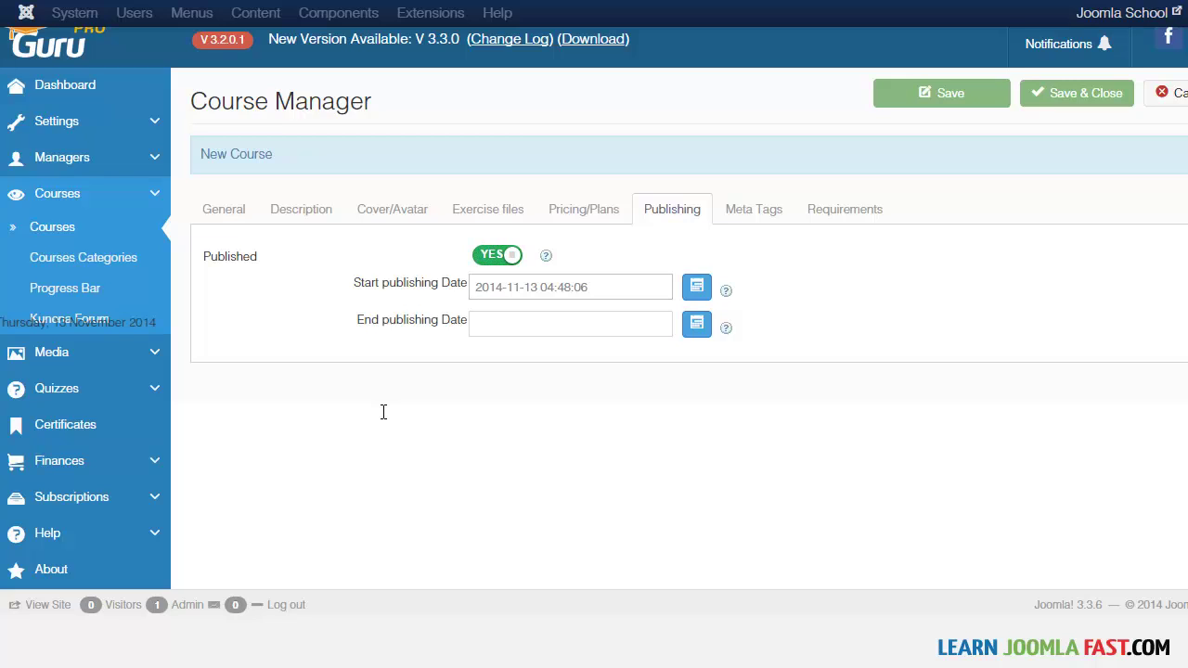
click(697, 287)
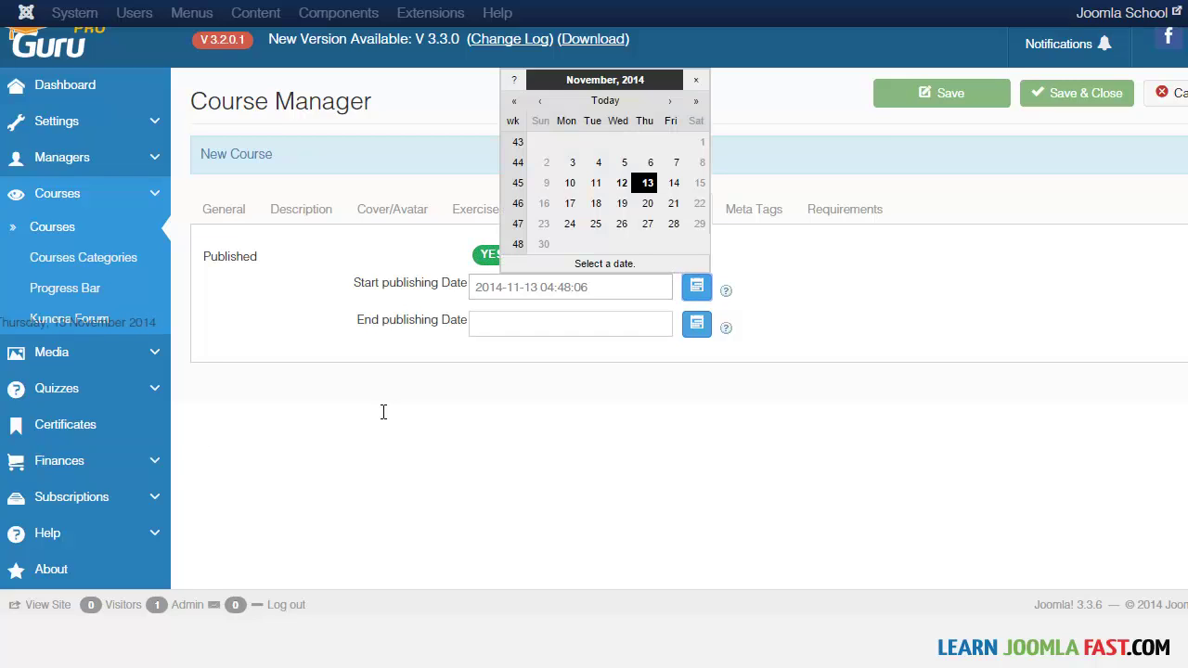
click(382, 413)
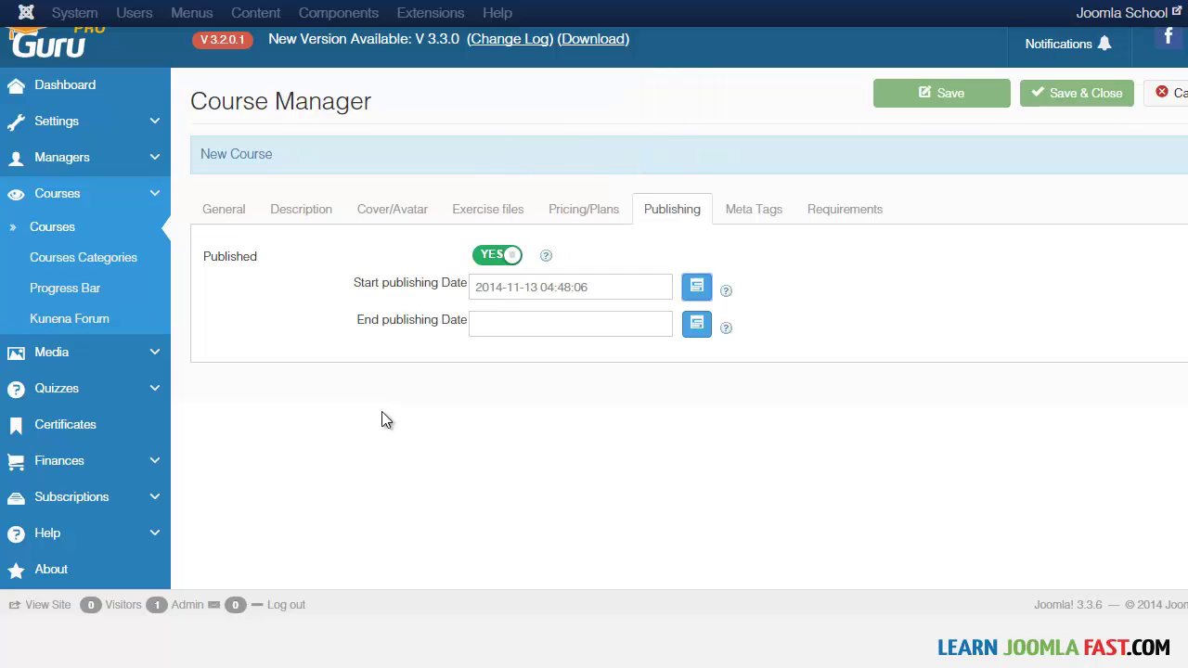
Set the course's end publishing date to Never.
click(570, 324)
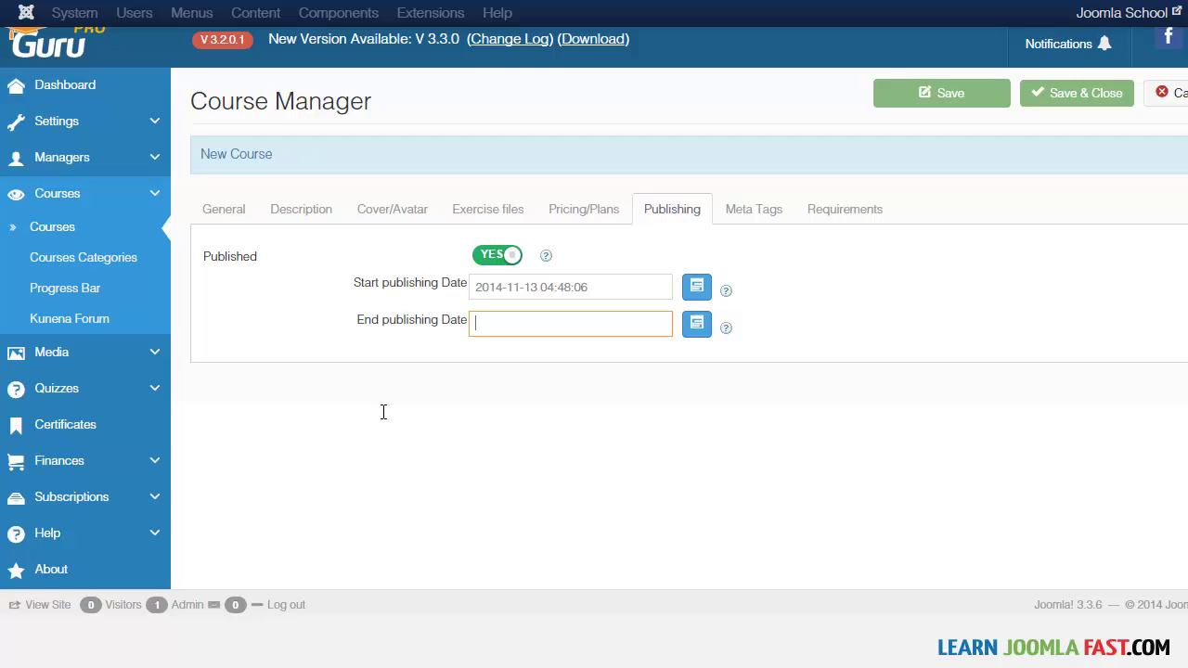
click(697, 324)
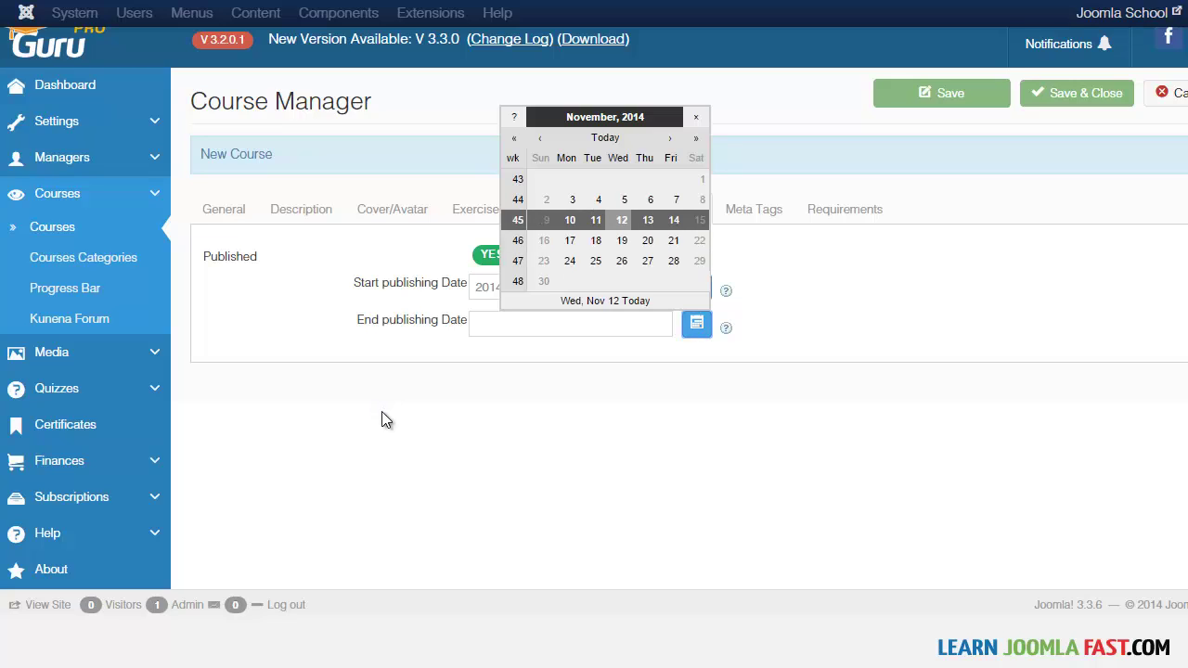
key(Escape)
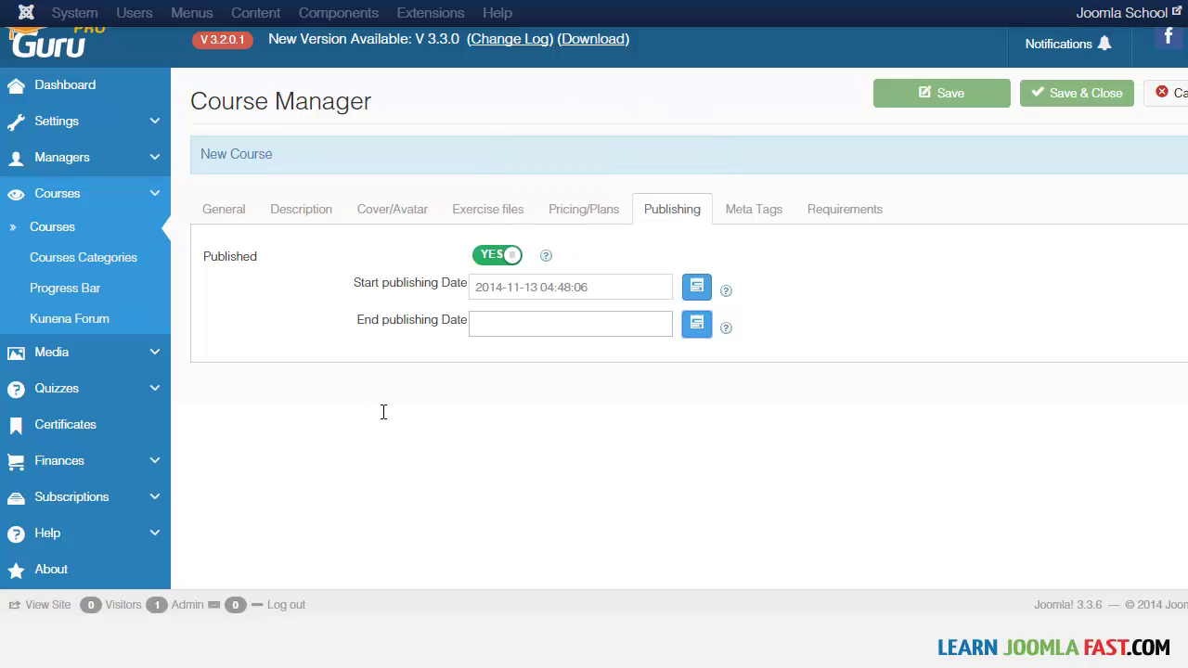
text(Never)
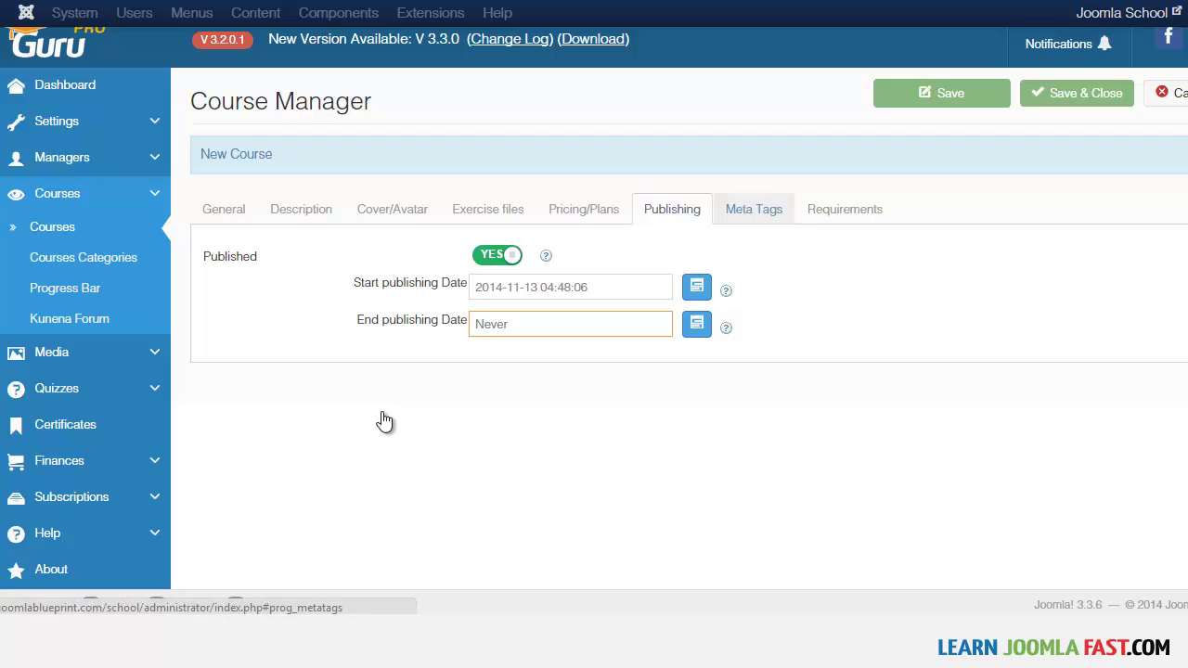
Enter "Joomla School for Beginner" as the course's meta title.
click(754, 208)
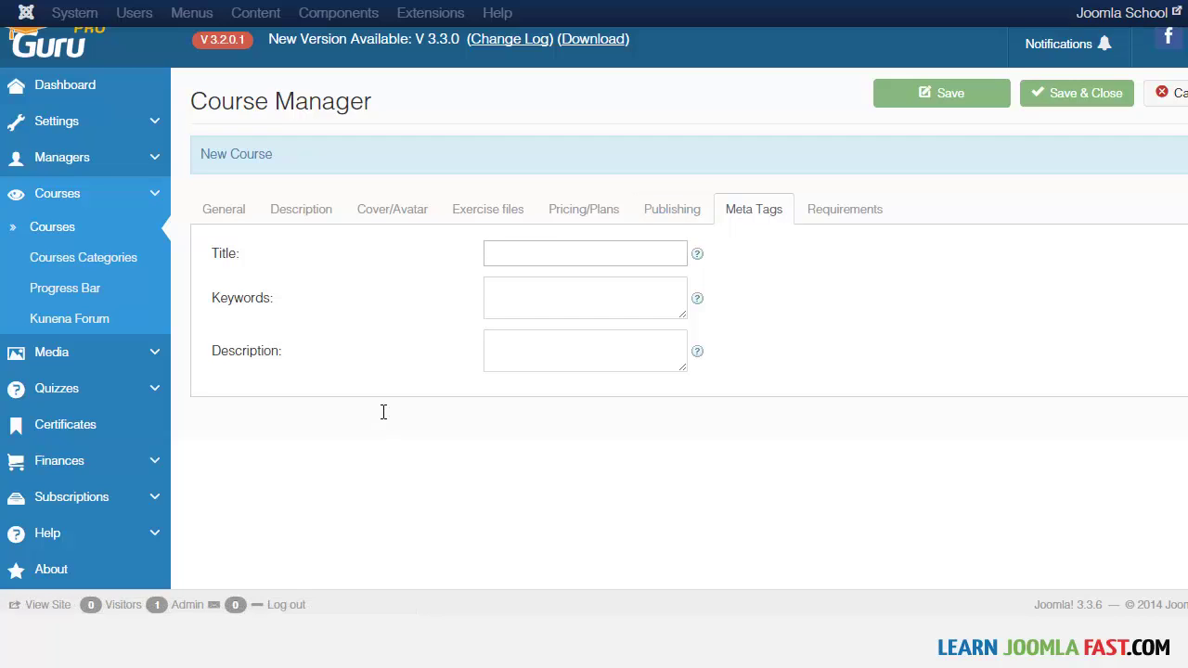
key(Tab)
text(Joomla Sc)
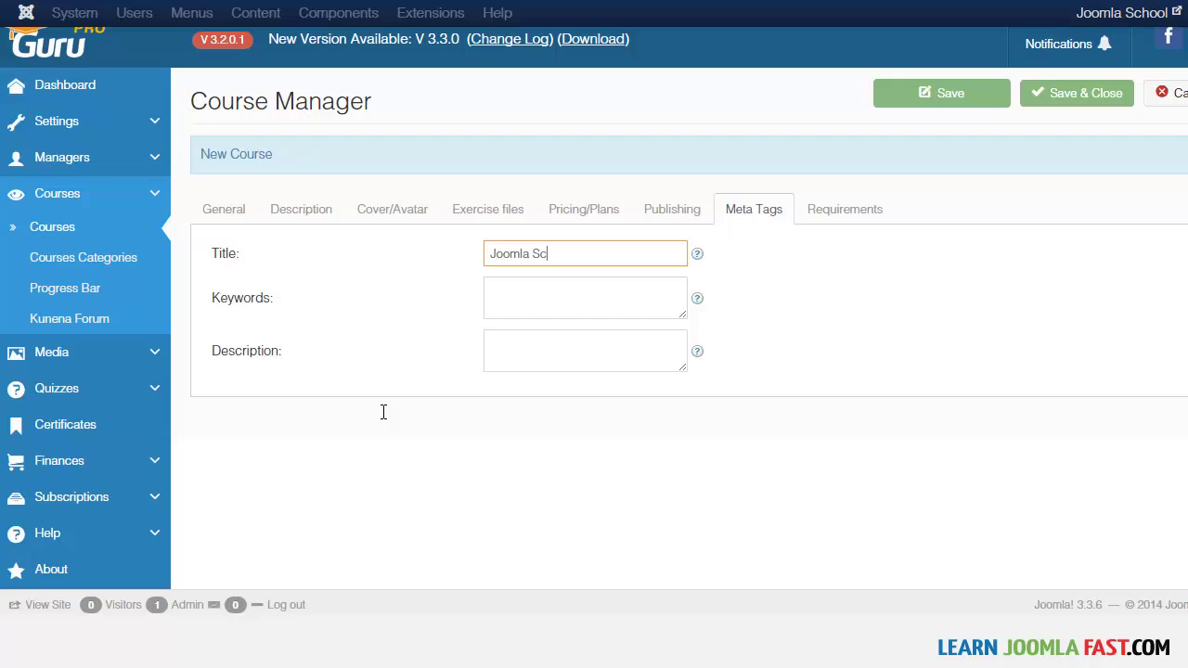
text(hool for Beginner)
Copy the meta title "Joomla School for Beginner" into the course's meta description.
key(ctrl+a)
key(ctrl+c)
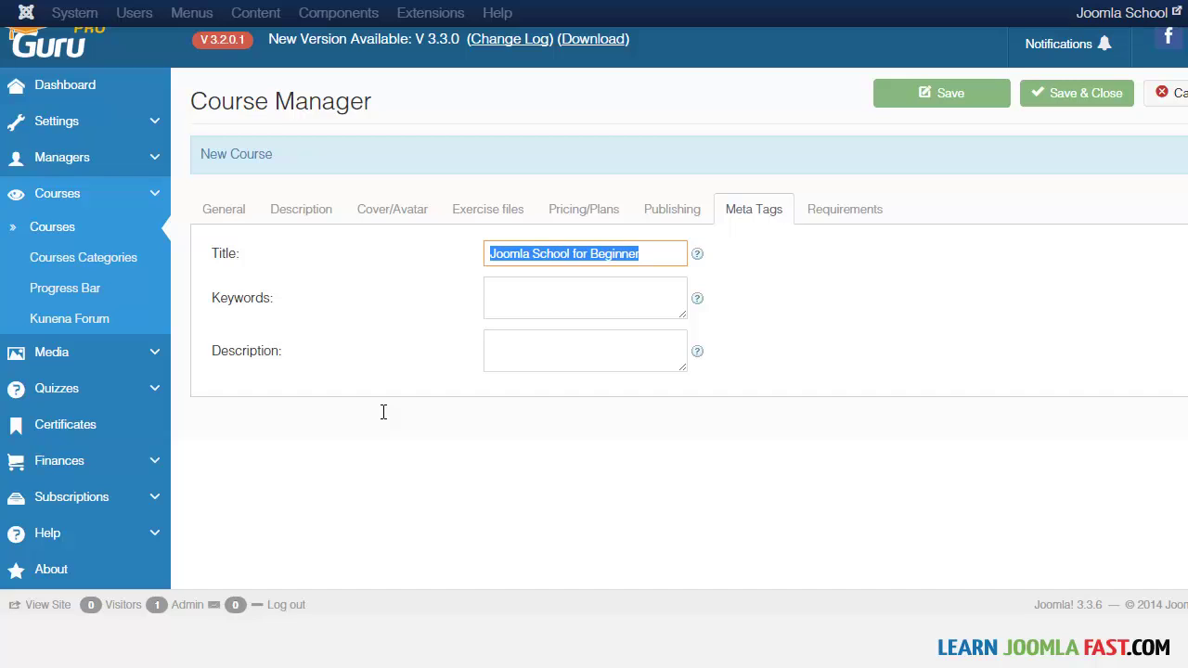
key(Tab)
key(Tab)
key(ctrl+v)
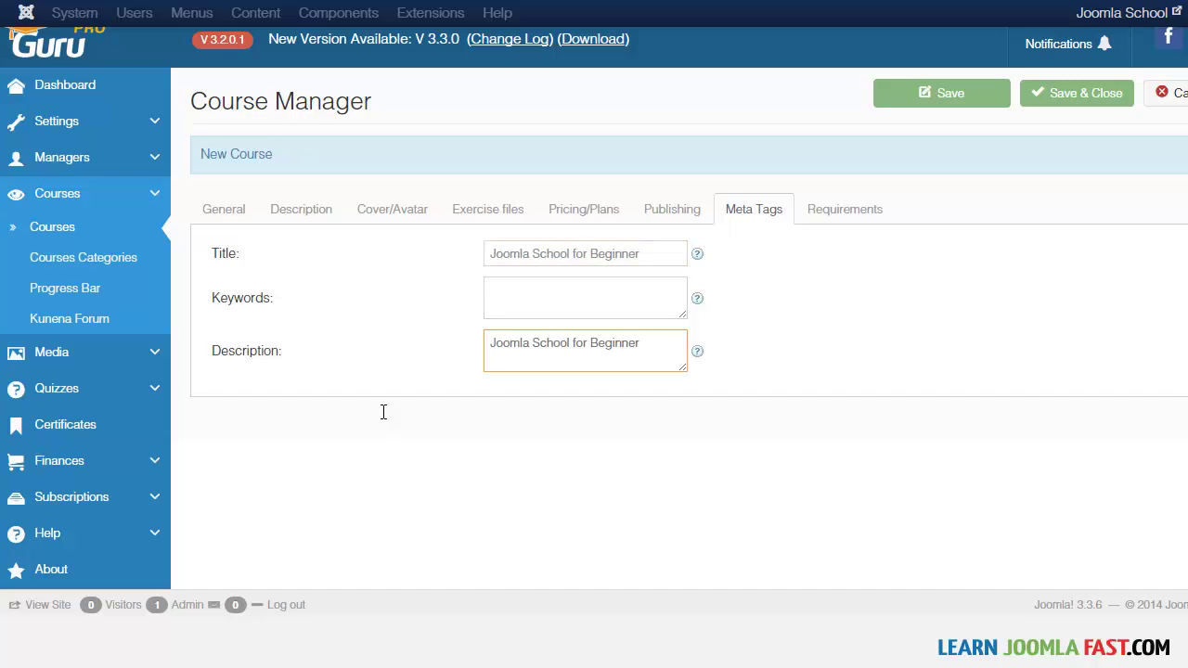
Look over the course requirements and enter "Have a basic knowledge of Joomla" under other prerequisites.
click(844, 210)
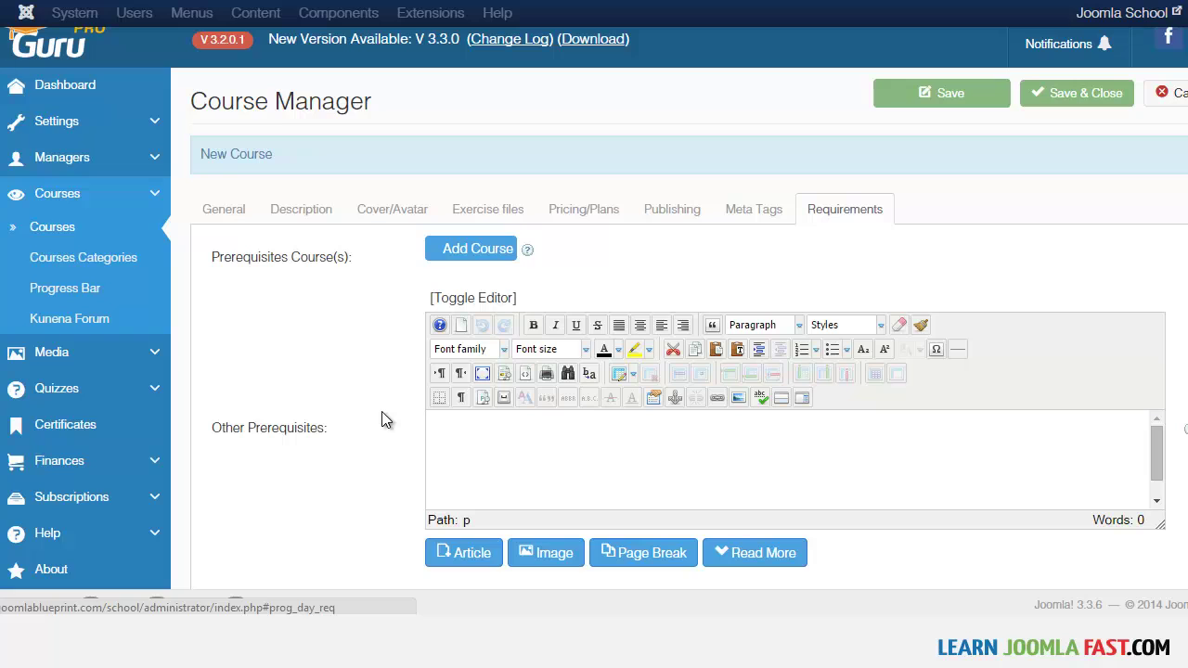
scroll(386, 420, down, 3)
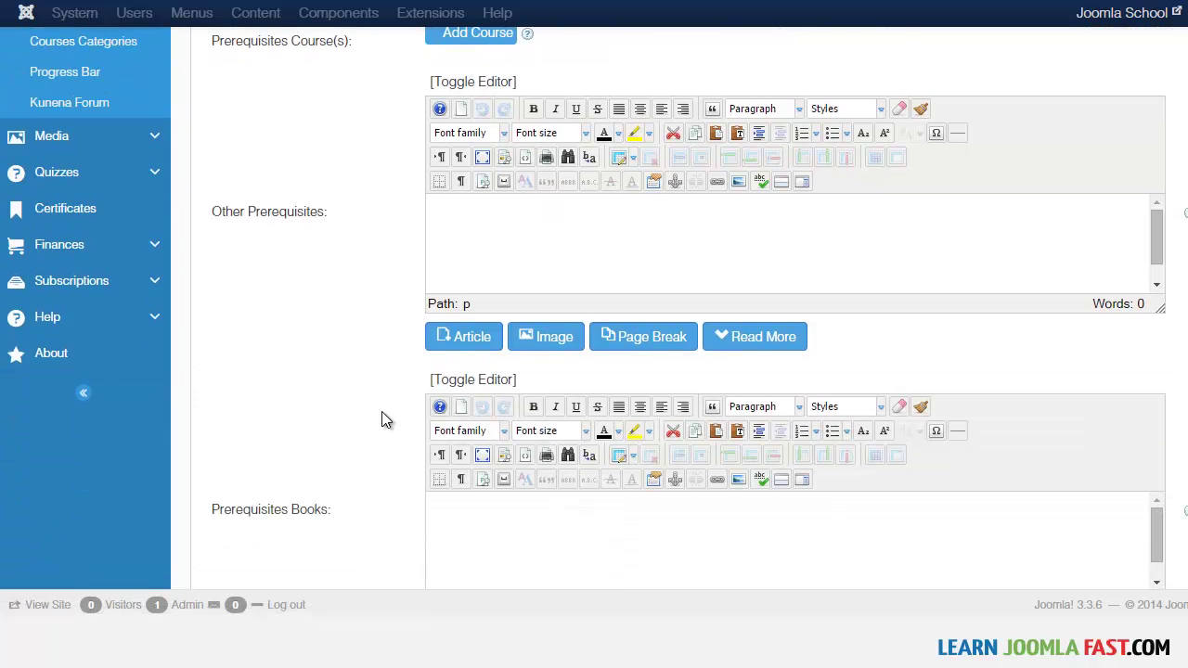
scroll(384, 415, up, 1)
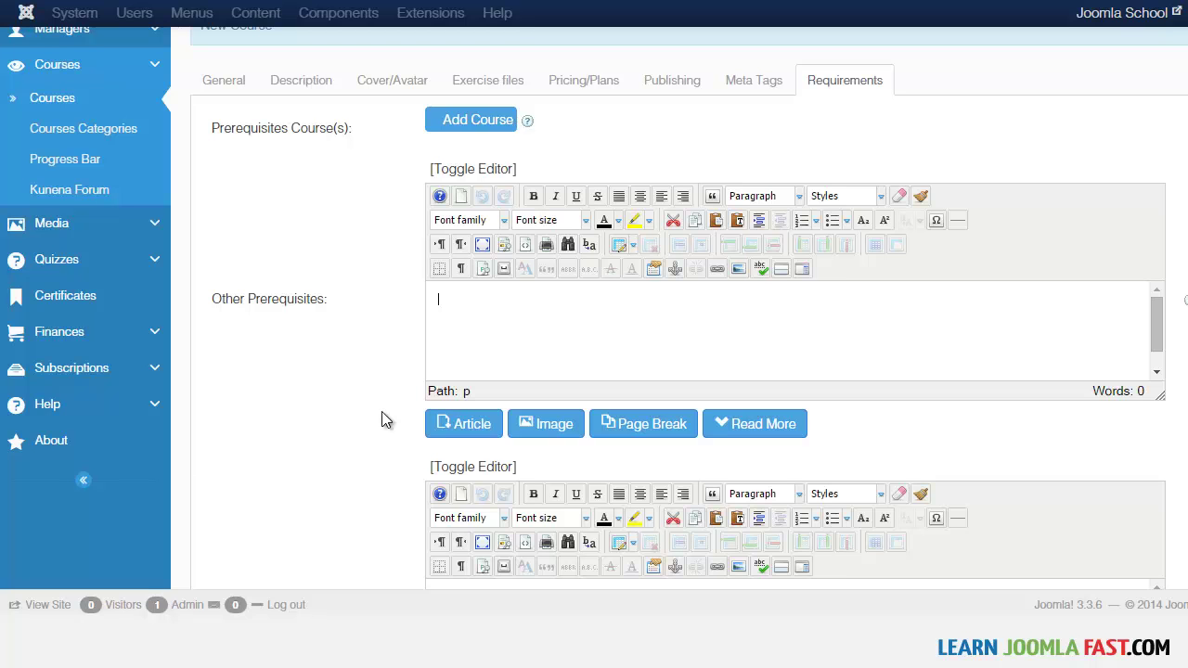
scroll(386, 419, down, 4)
scroll(386, 420, up, 4)
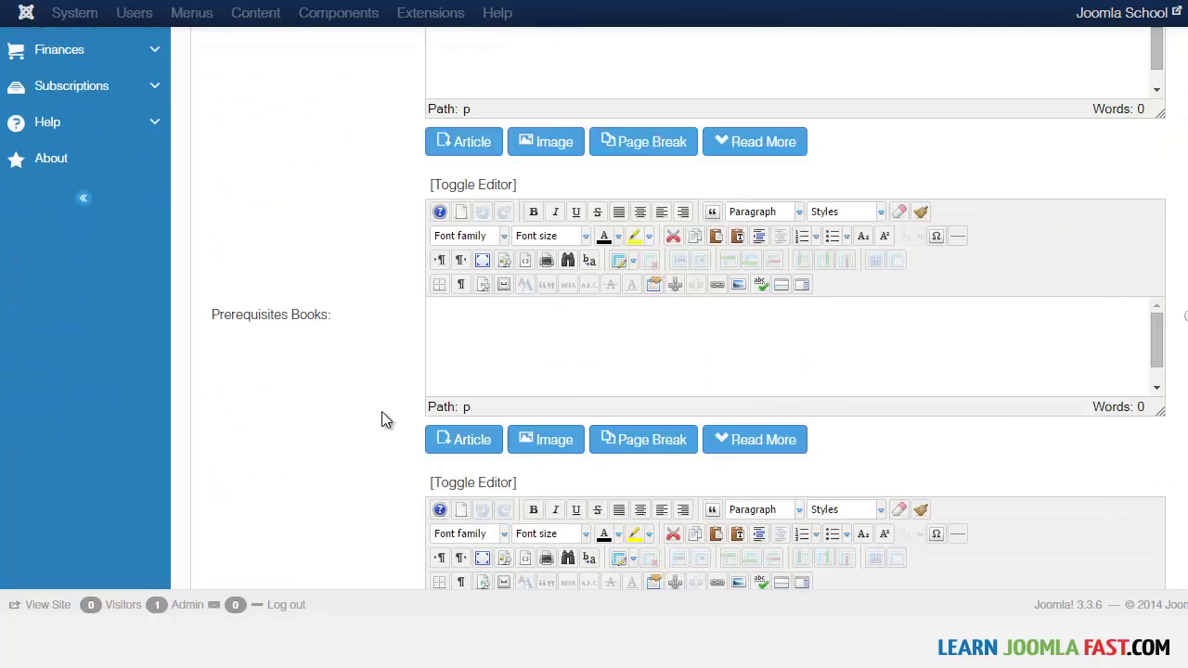
scroll(386, 419, up, 1)
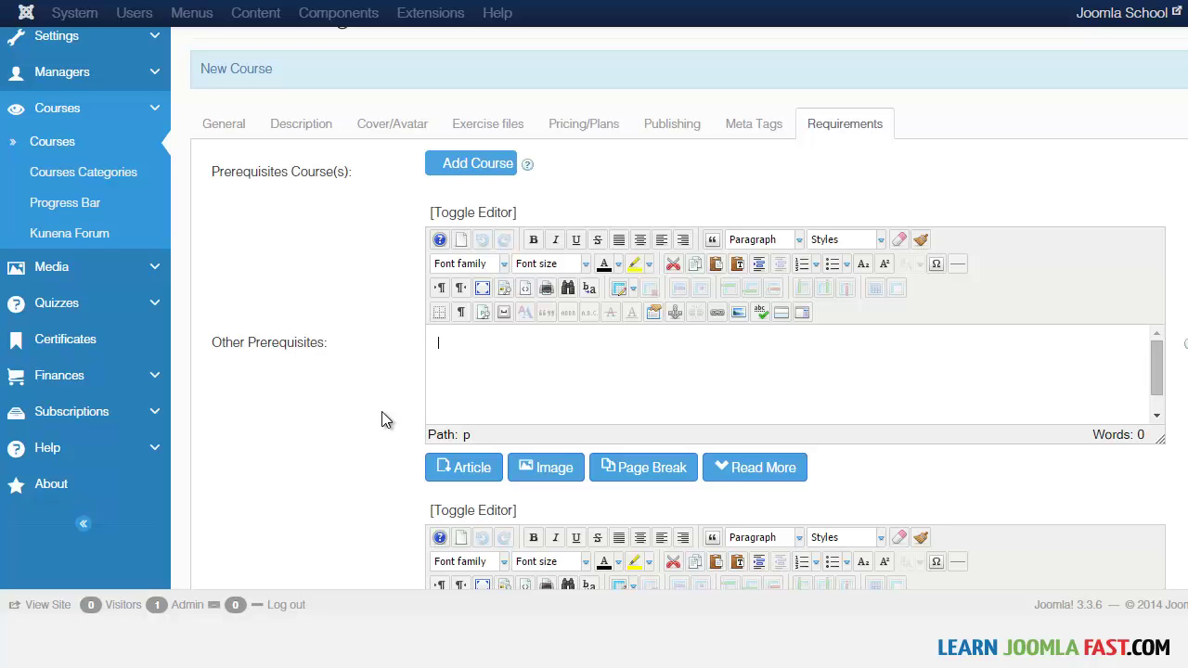
scroll(386, 420, down, 2)
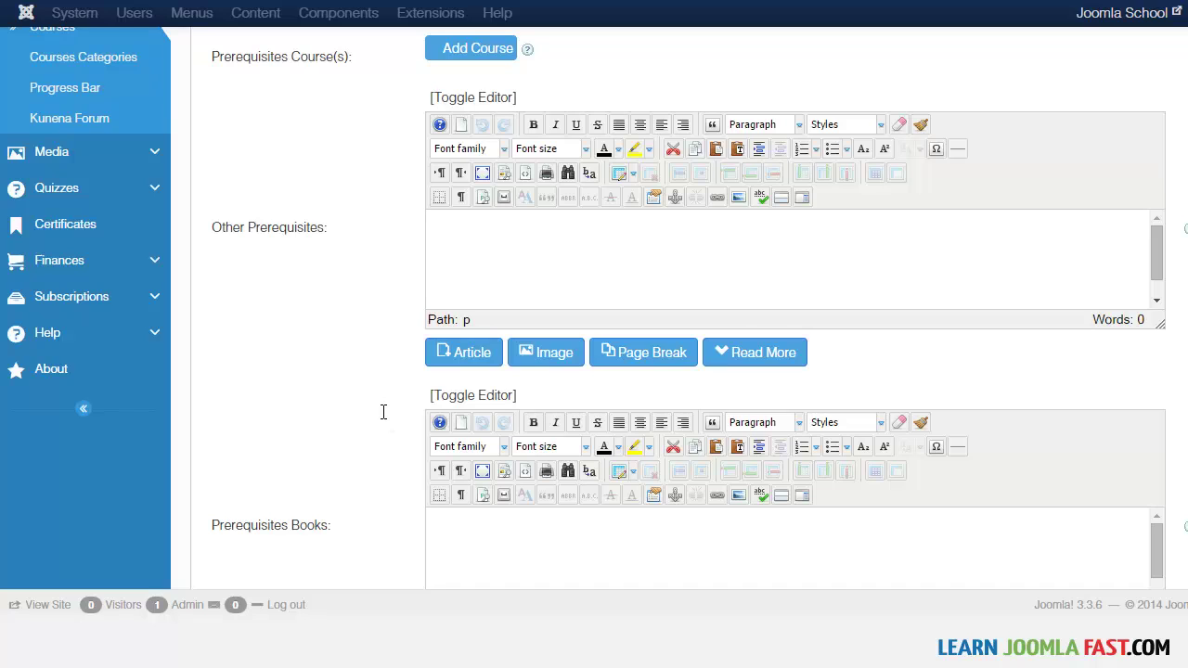
text(Have a basic knowledge of Jooml)
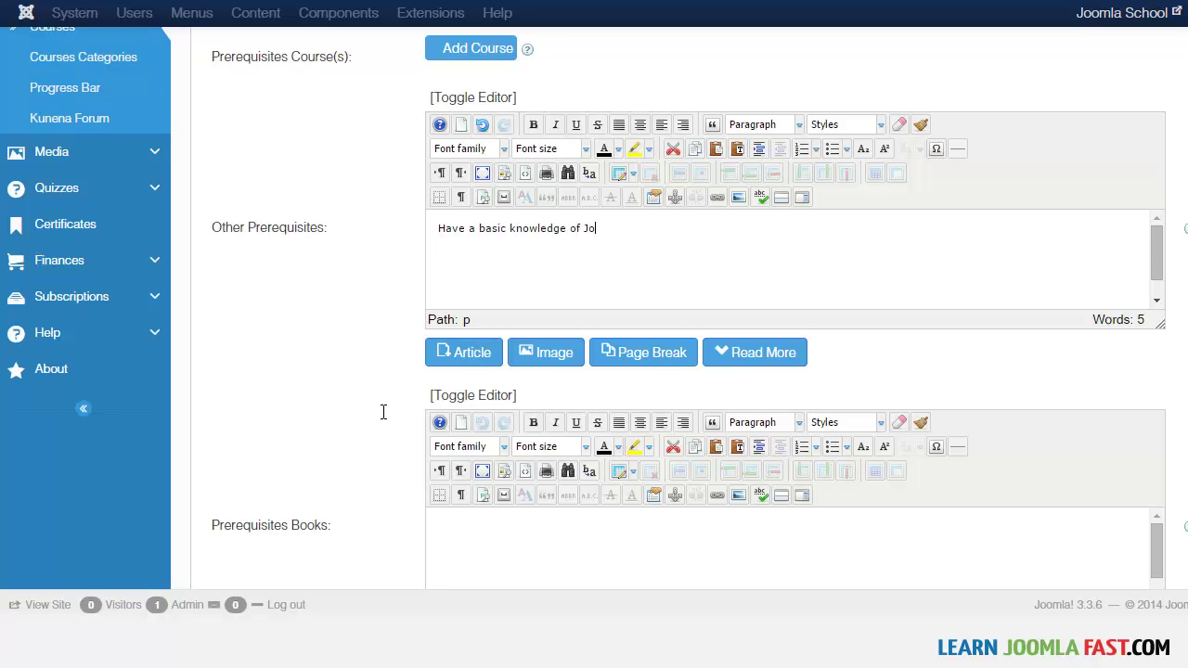
text(a)
Enter "Books to get" as the prerequisite books and look over the remaining course requirements.
scroll(386, 419, down, 3)
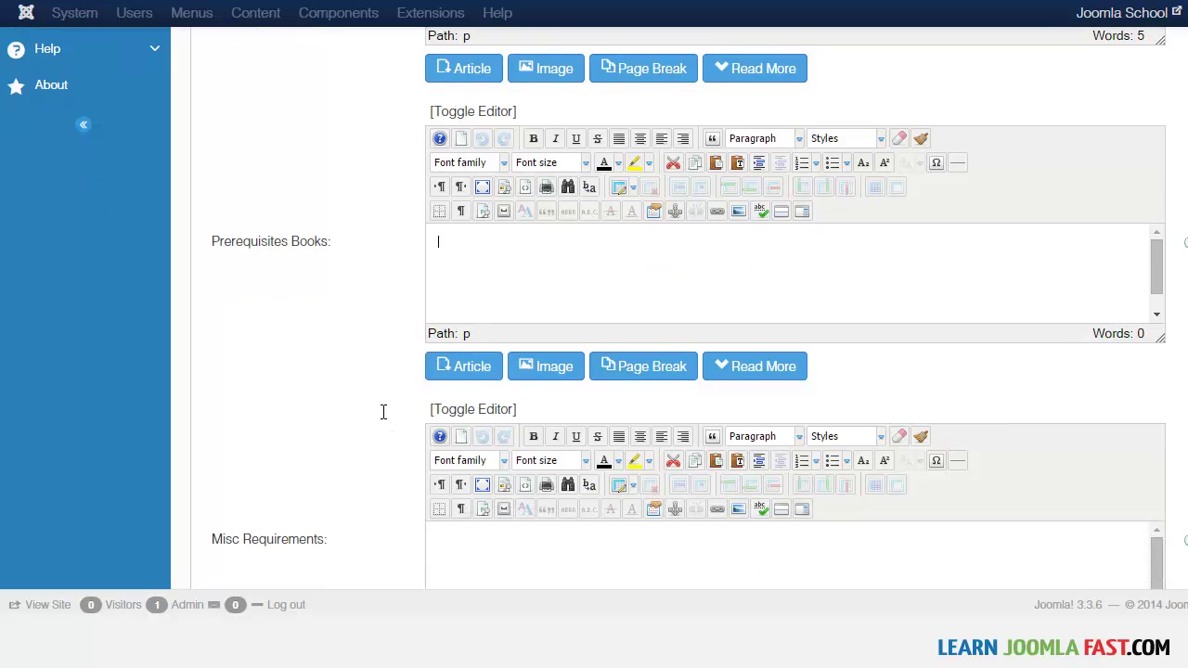
text(Books to get)
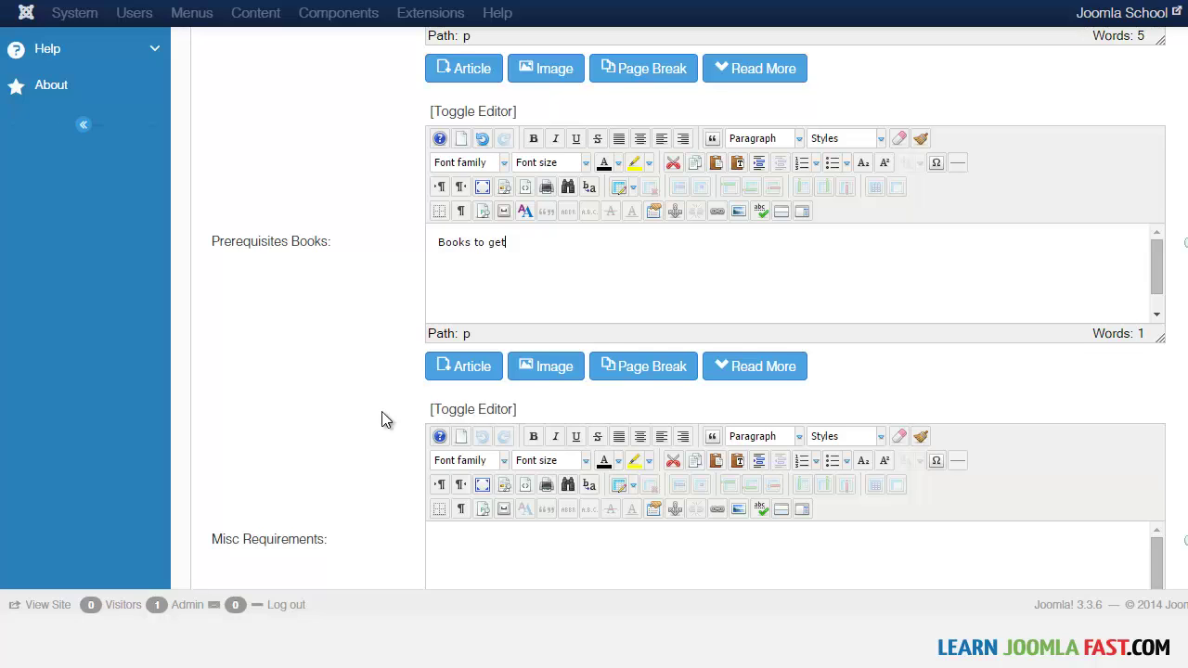
scroll(381, 414, down, 2)
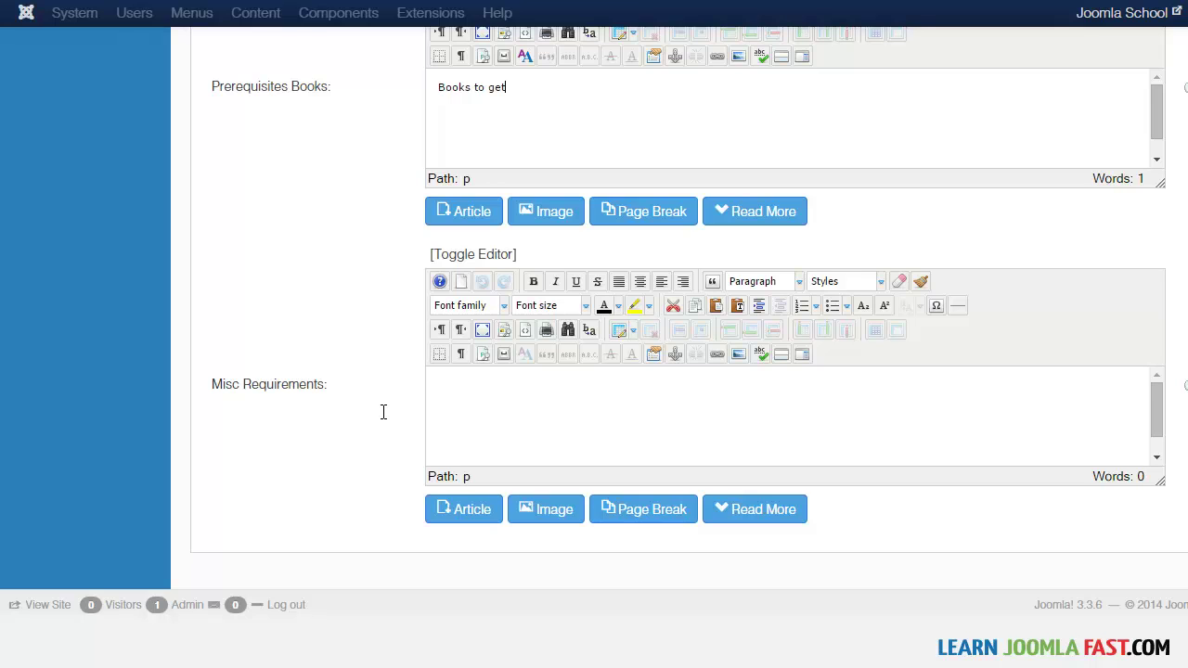
scroll(381, 419, up, 4)
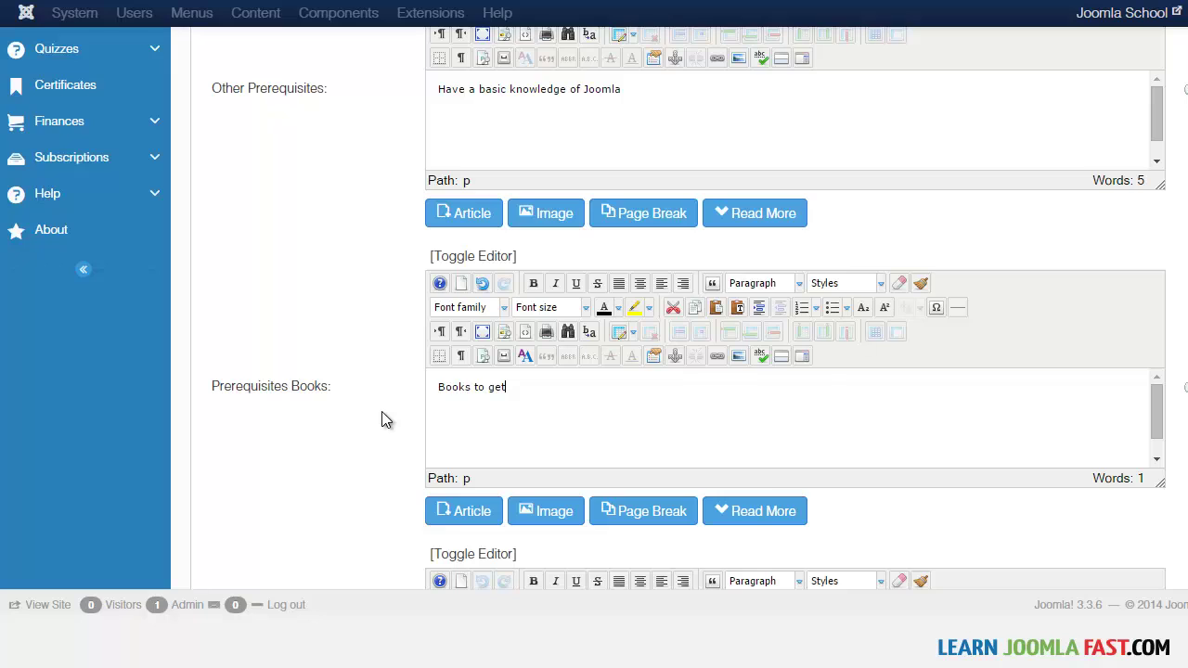
scroll(381, 419, up, 2)
scroll(381, 419, up, 1)
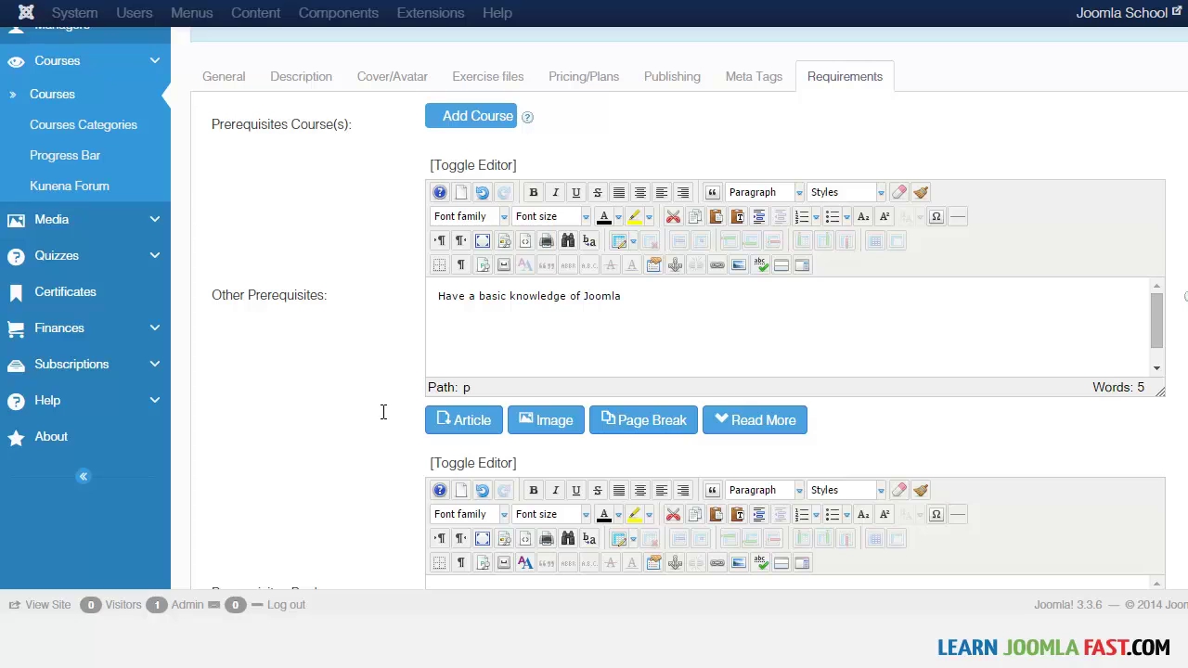
scroll(382, 412, up, 1)
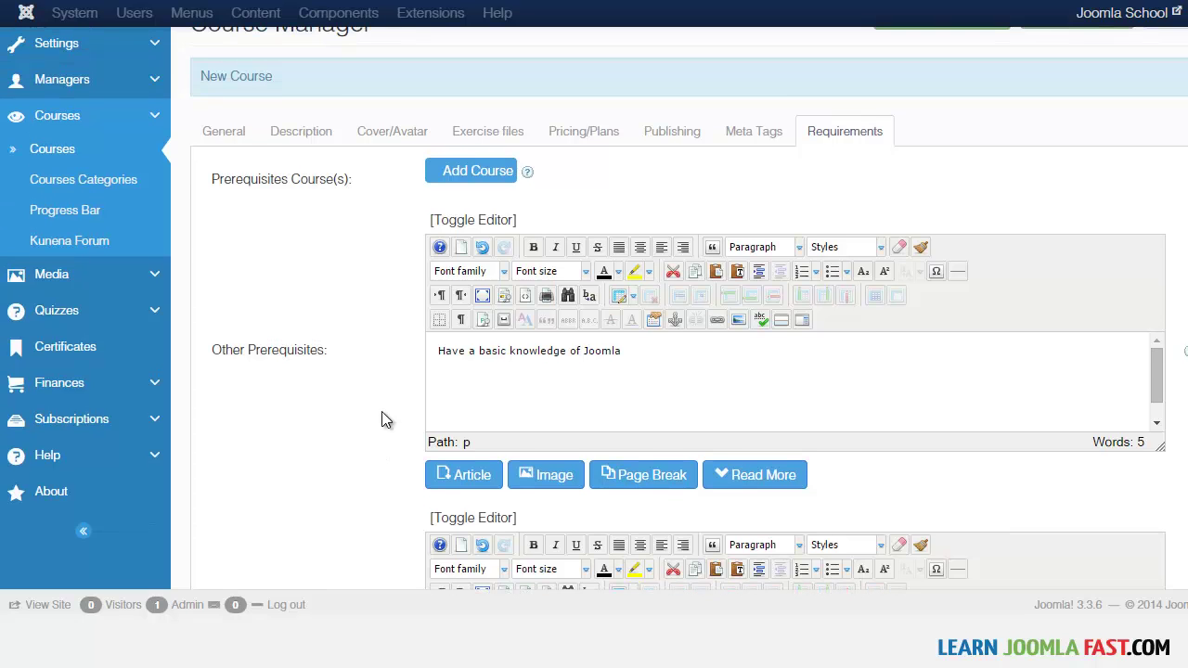
Review the course's general settings and try to save the new course.
click(224, 132)
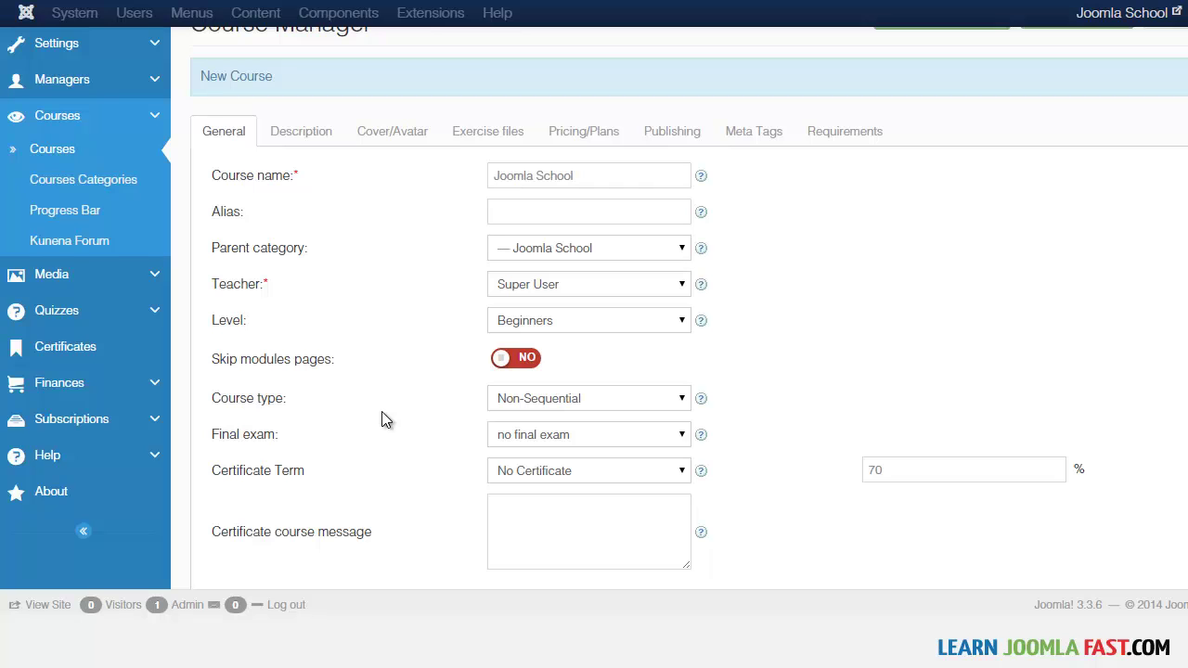
scroll(386, 419, down, 1)
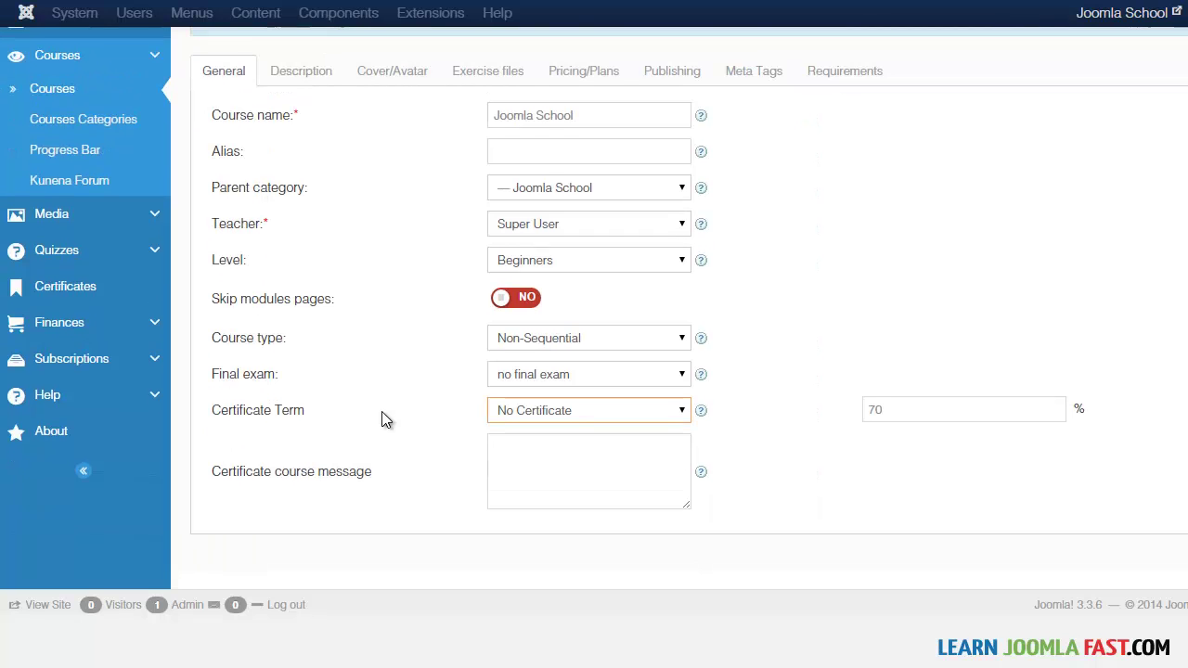
scroll(386, 419, up, 1)
scroll(386, 420, up, 1)
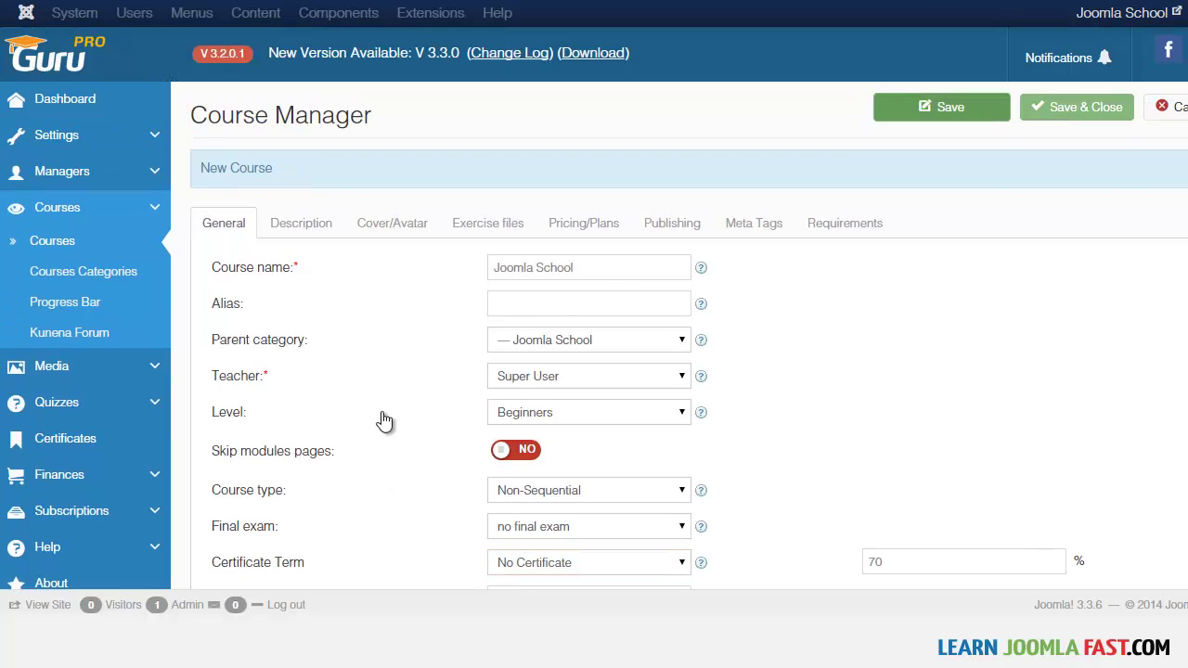
click(941, 107)
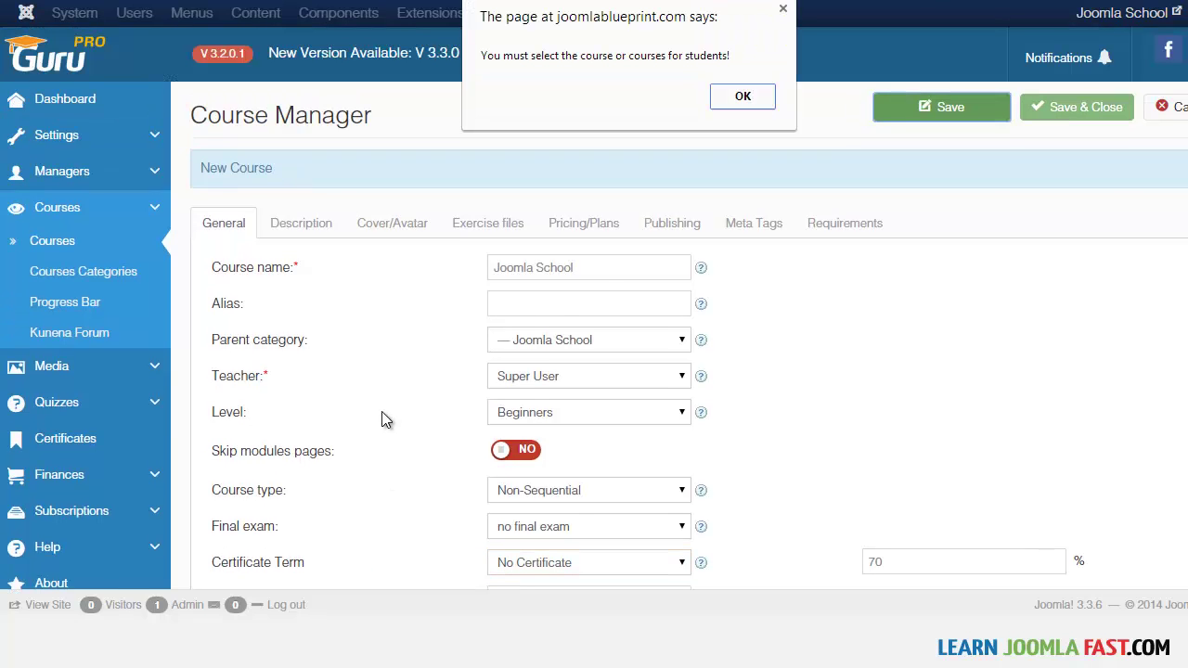
click(742, 96)
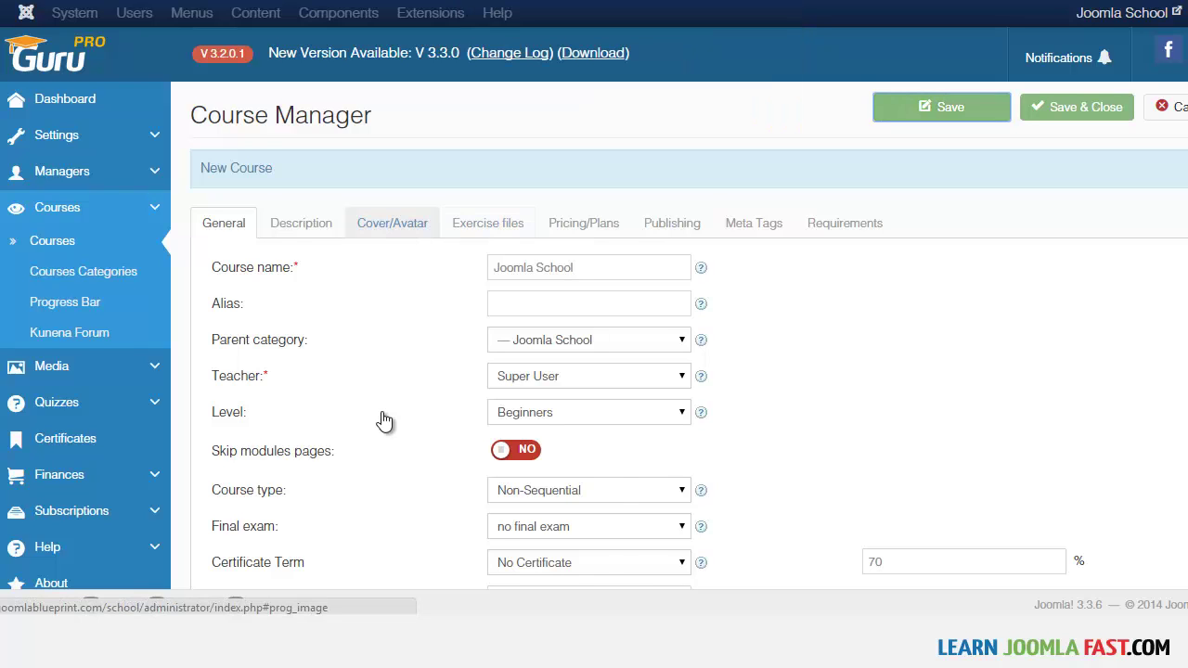
Turn off the course's free access for Students in the pricing settings.
click(584, 223)
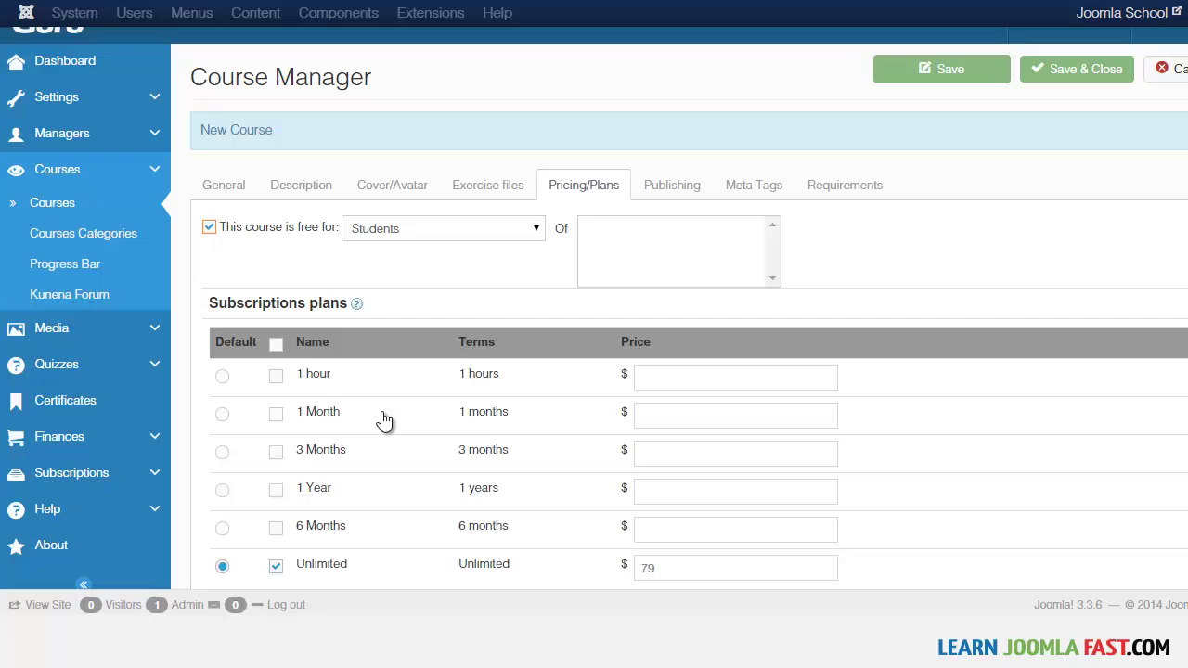
click(209, 227)
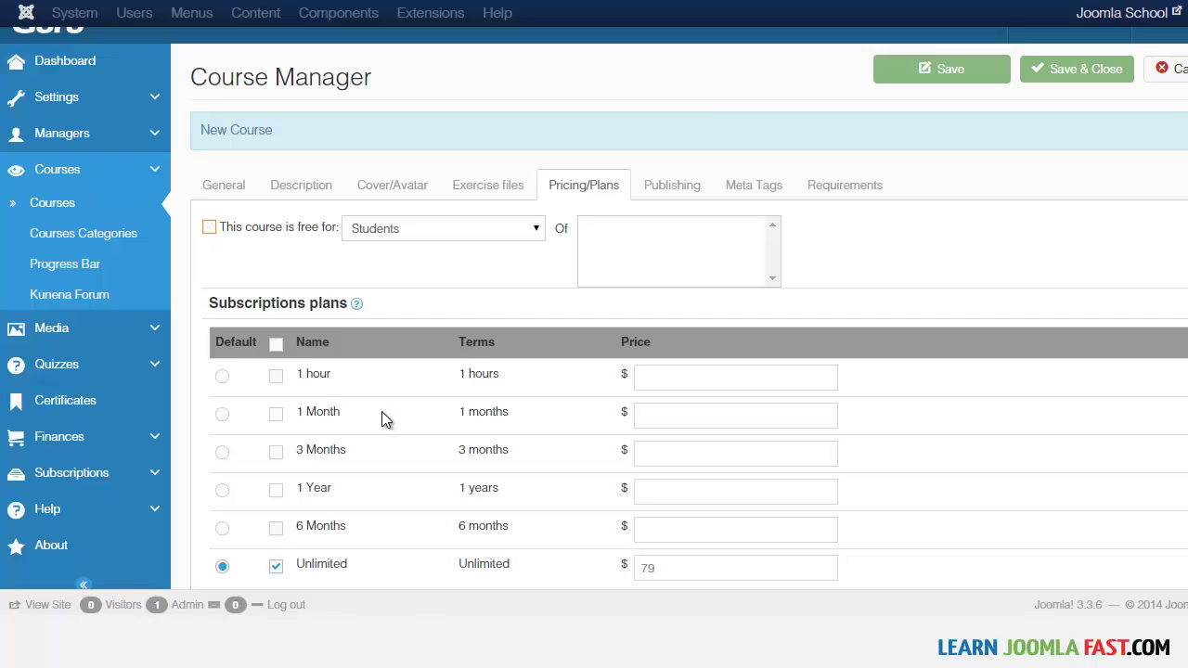